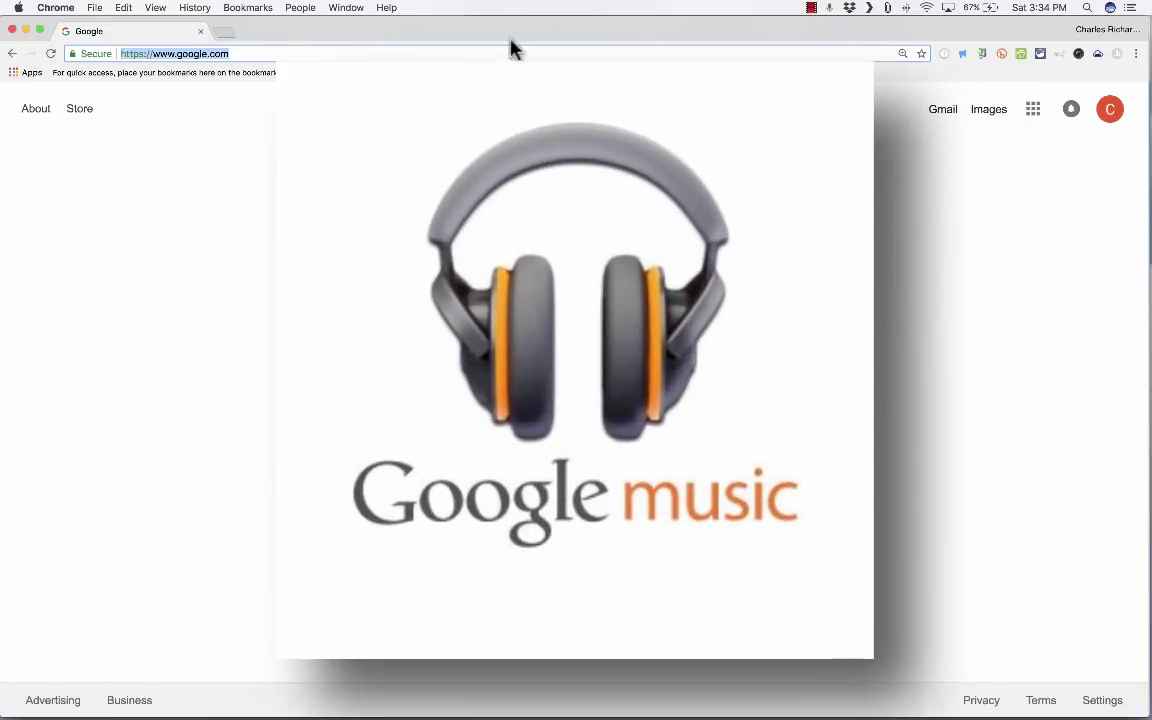
Step: Load music.google.com in a new browser tab
left_click(226, 33)
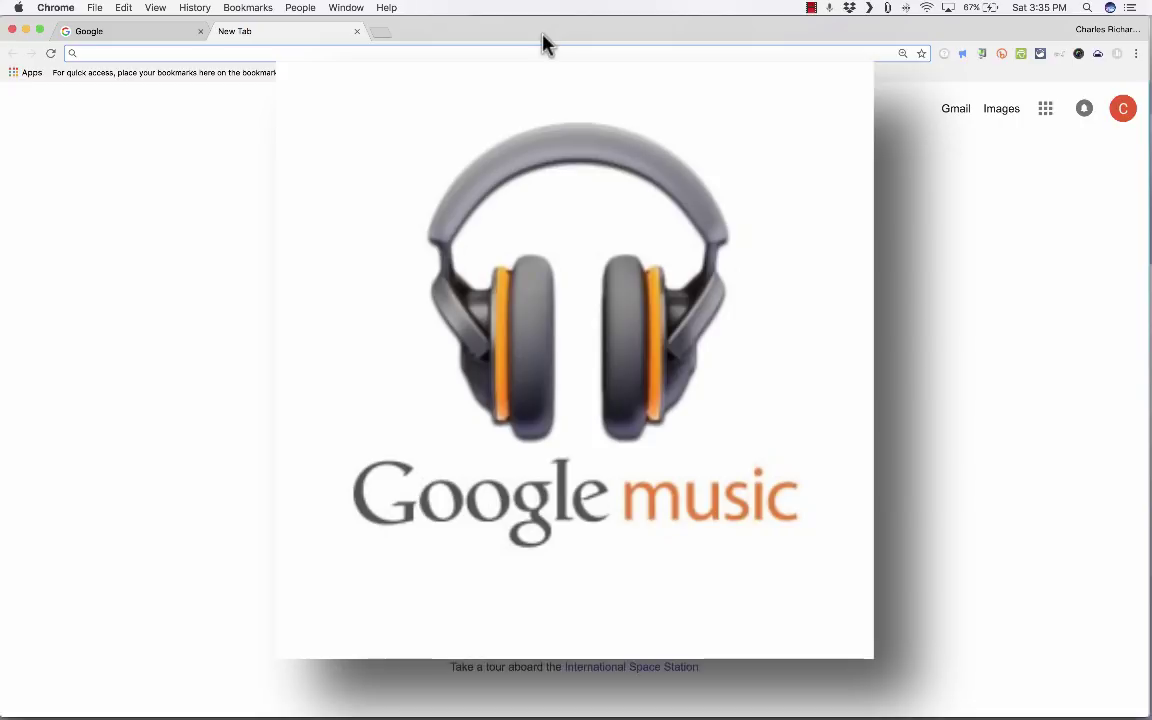
type("music.google")
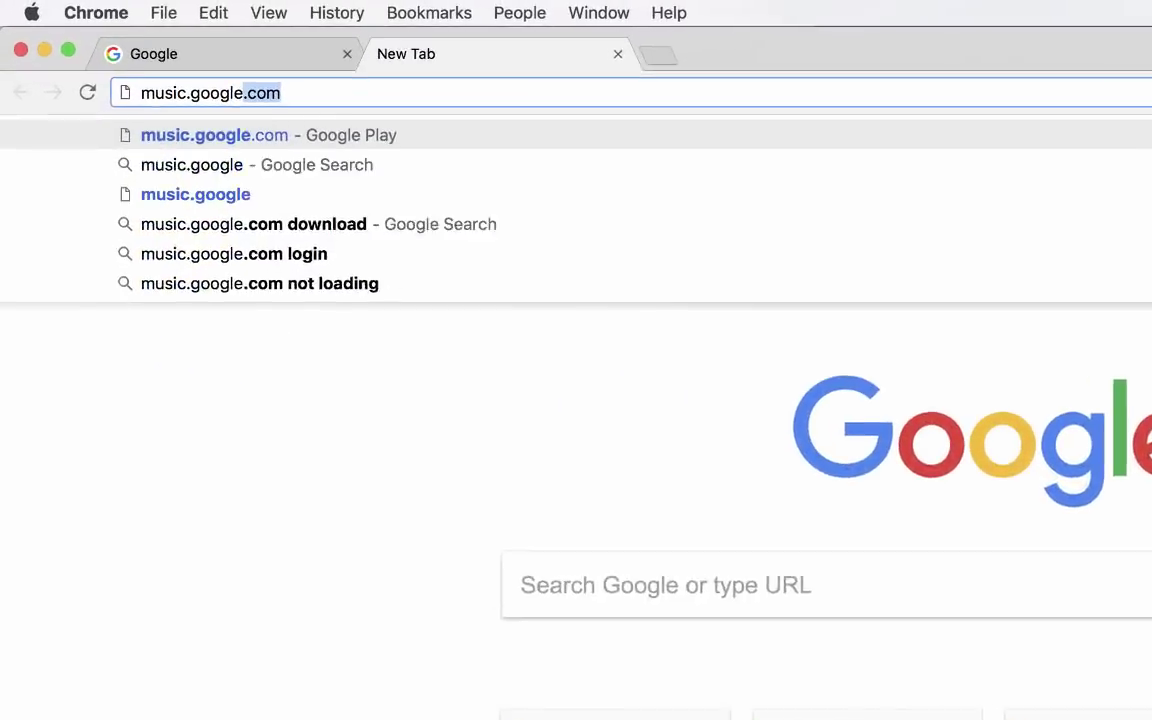
type(".com")
key("Return")
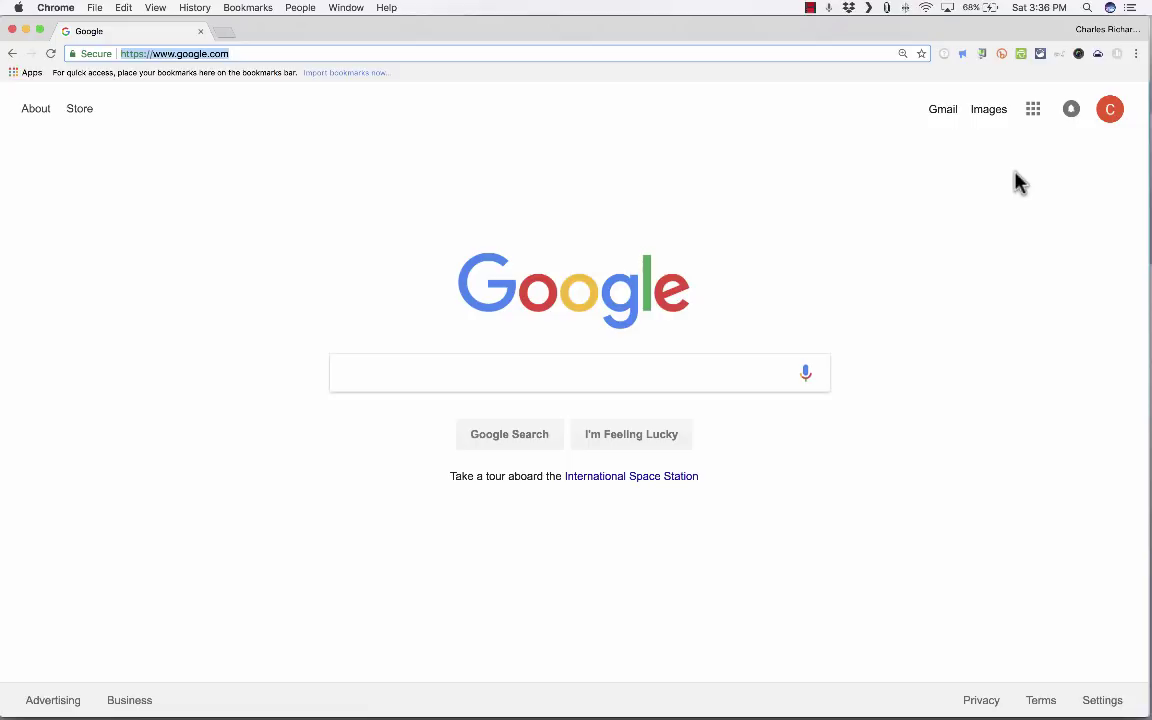
Step: Open Google Play from the Google apps list on the Google home page
left_click(1107, 117)
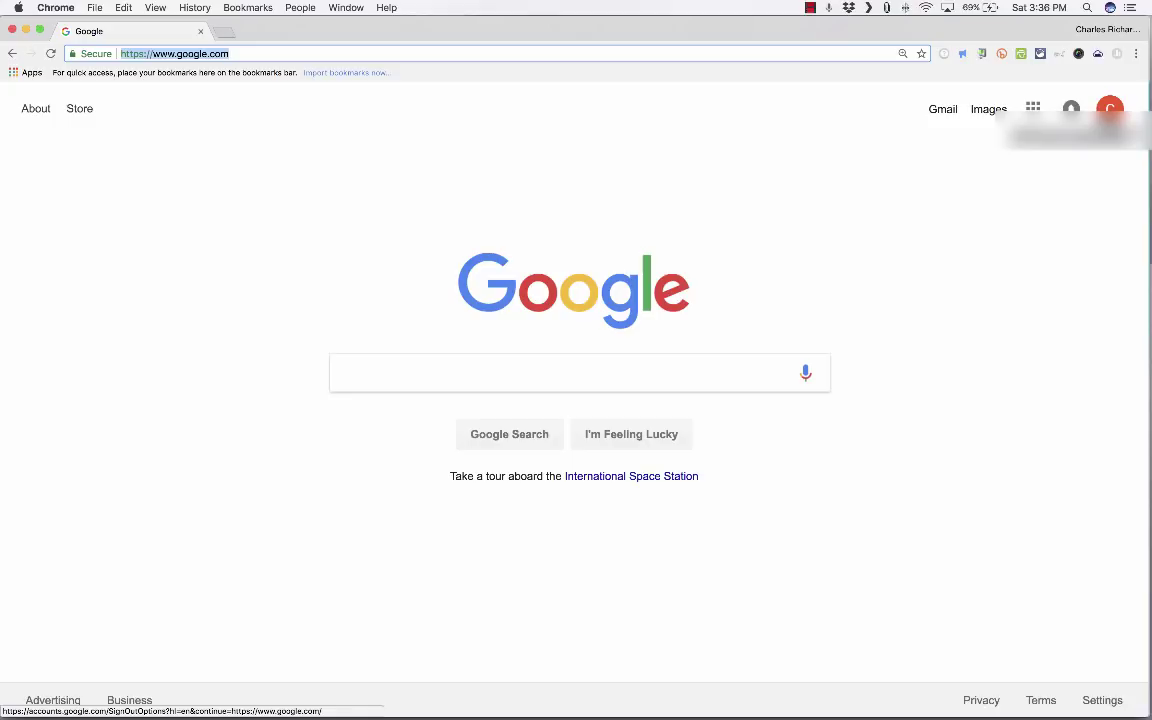
left_click(1035, 120)
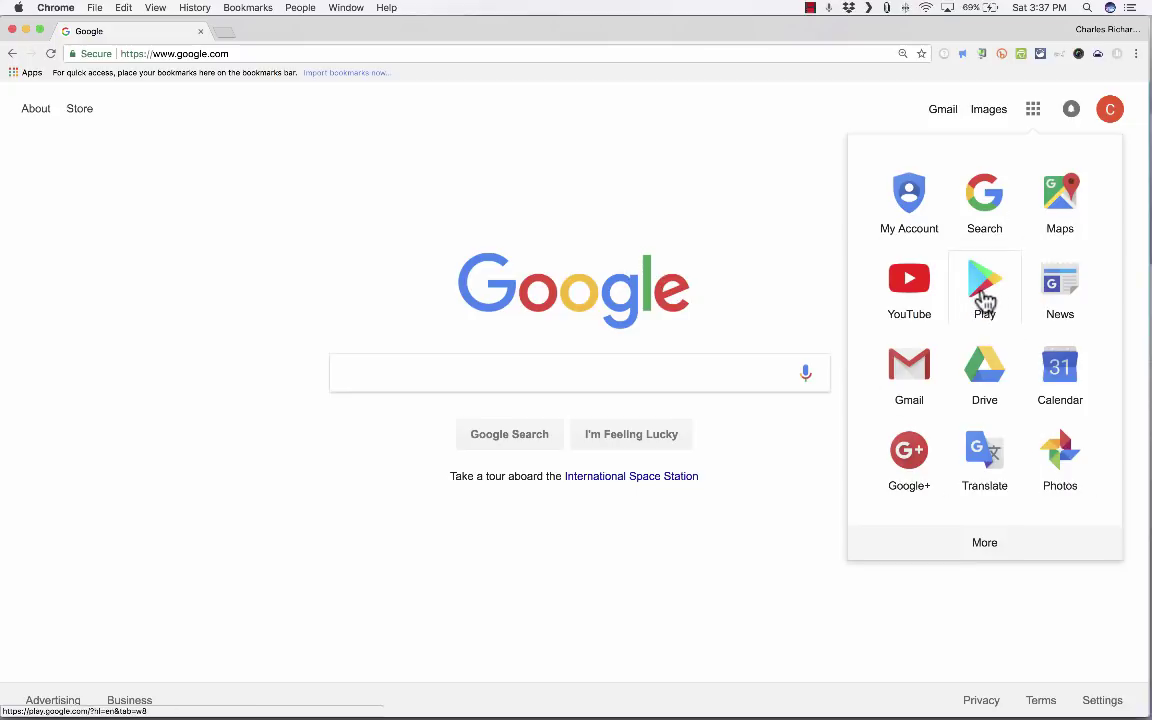
mouse_move(984, 299)
left_mouse_down()
mouse_move(928, 386)
mouse_move(993, 297)
mouse_move(972, 298)
left_mouse_up()
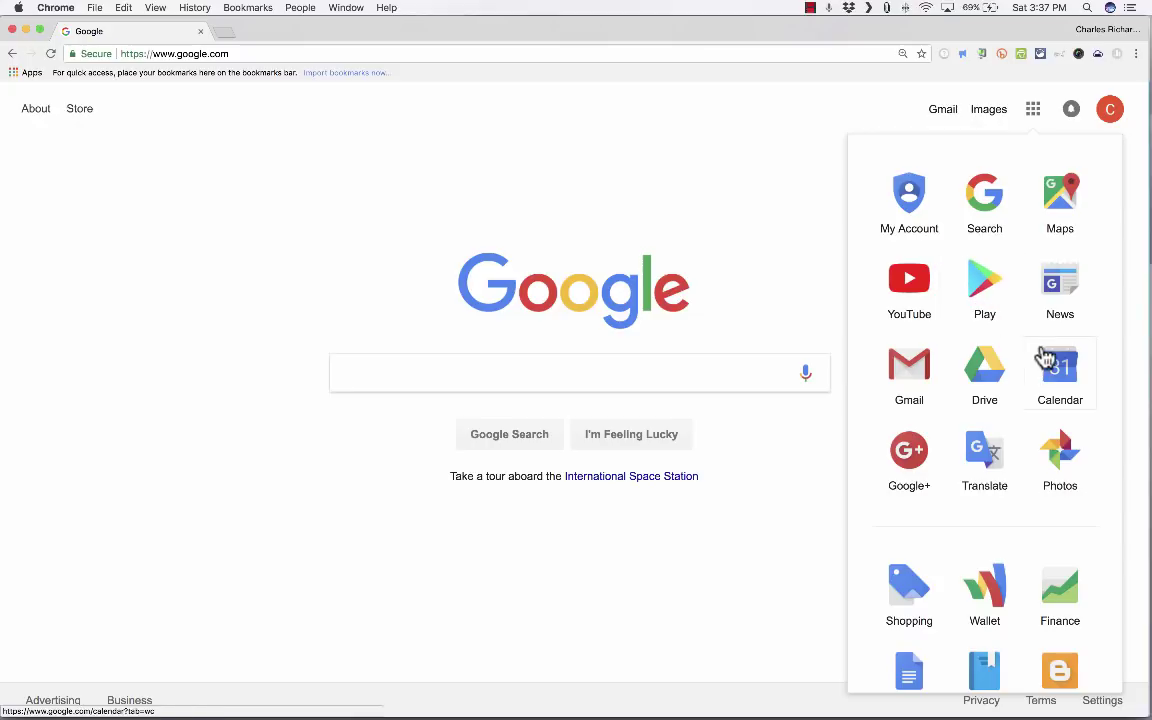
left_click(988, 305)
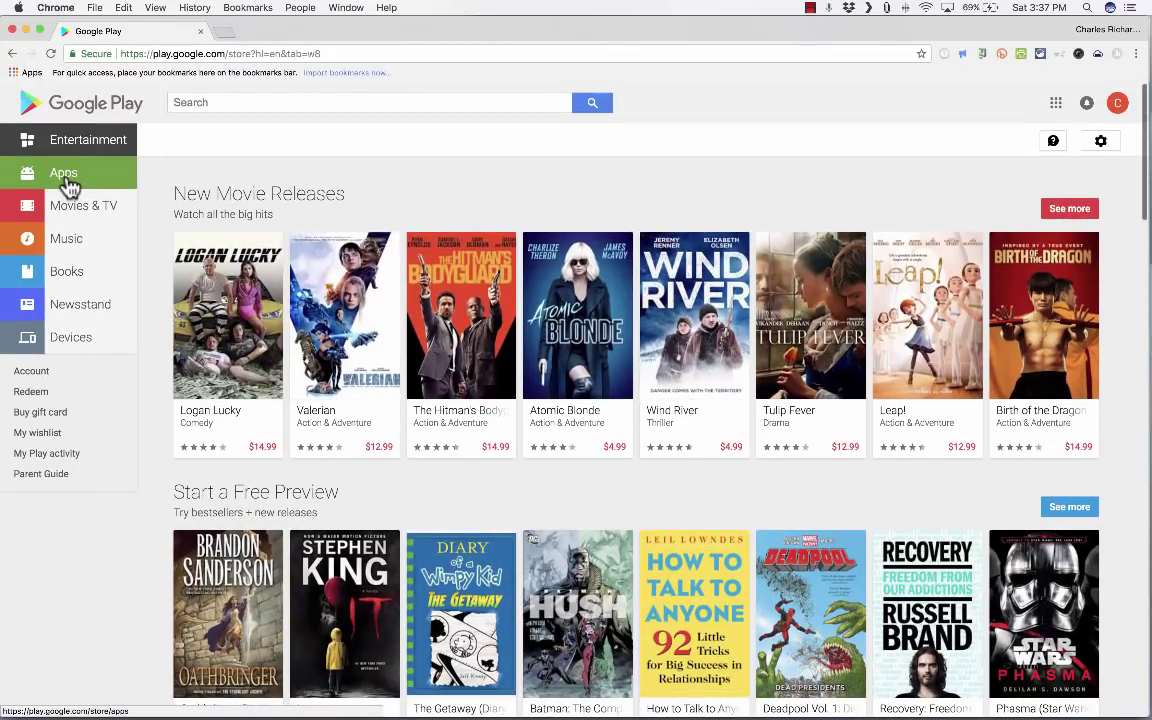
Step: Browse the Apps, Books and Music store sections, then go to My music
left_click(66, 180)
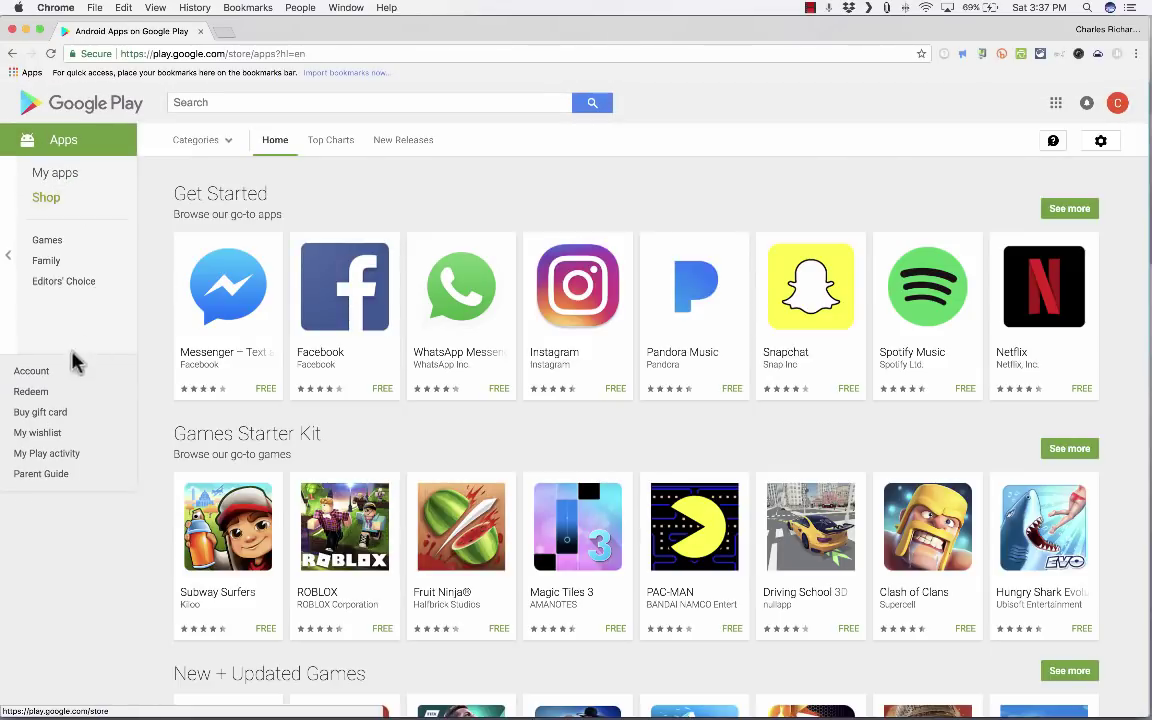
left_click(13, 250)
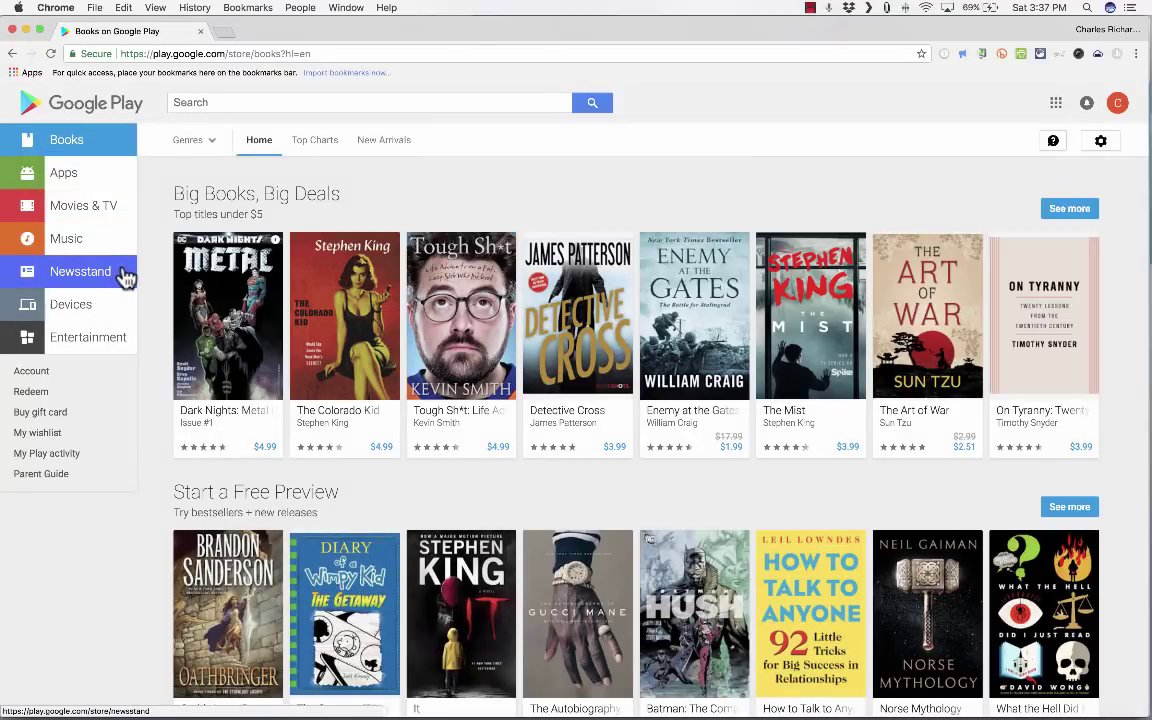
left_click(69, 248)
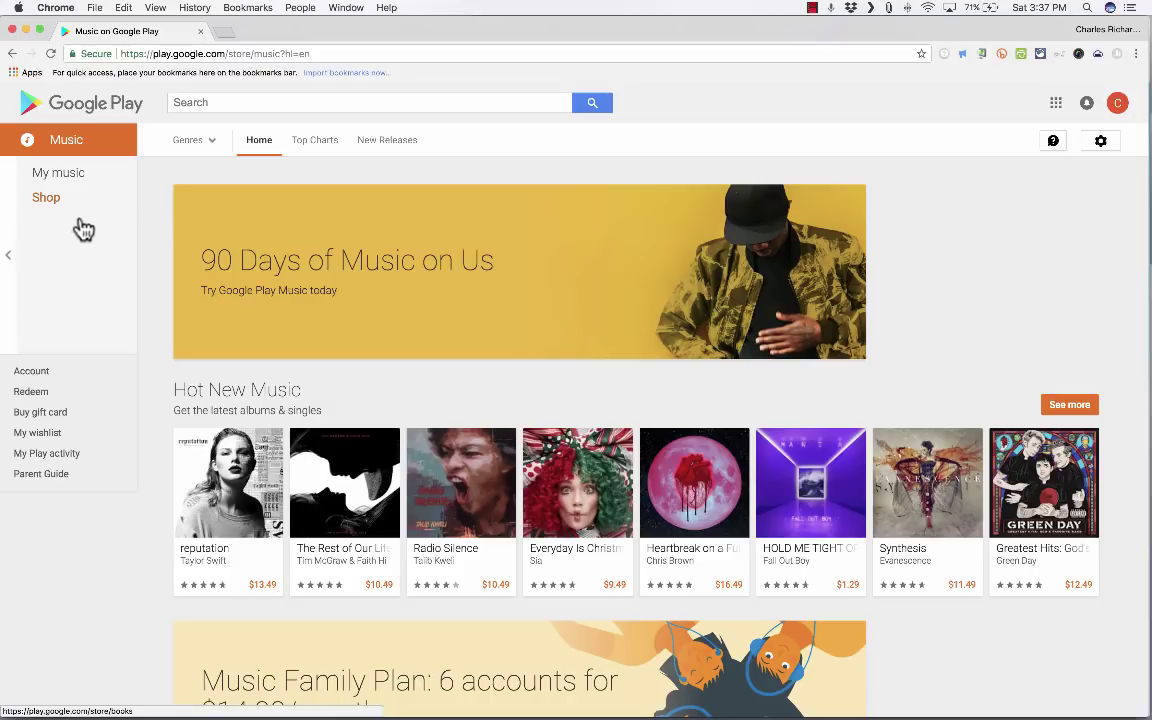
left_click(60, 178)
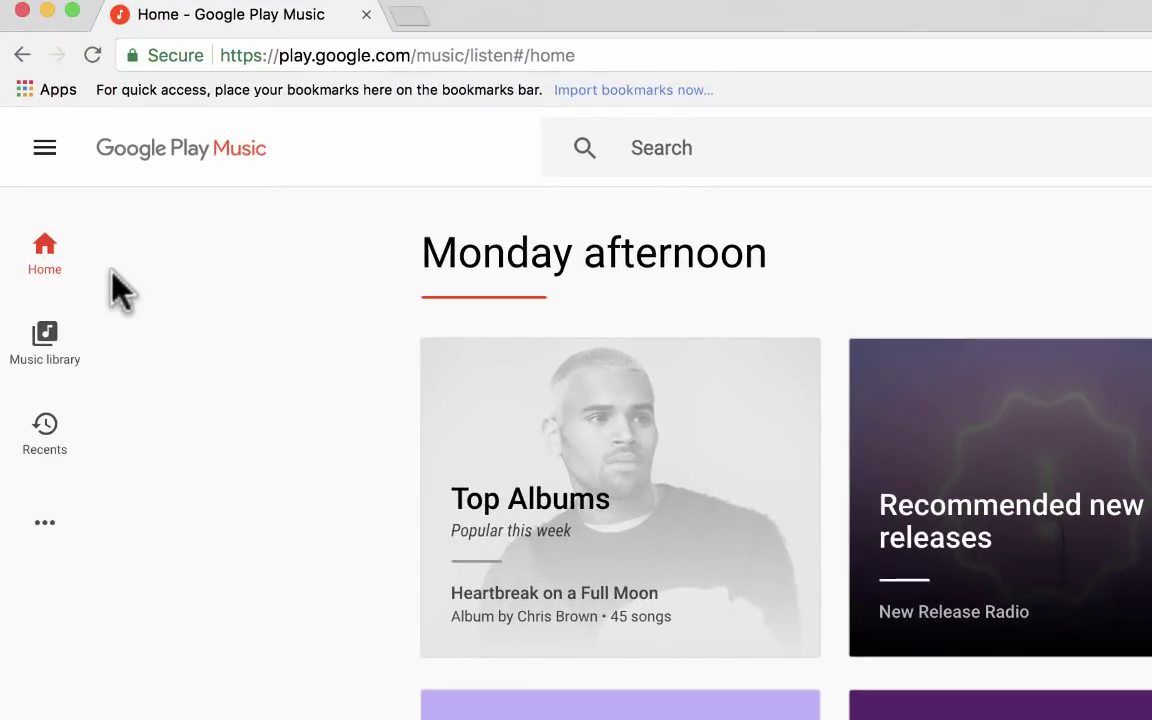
Step: Show the library's Stations tab, zoom the page to 125%, and expand the navigation menu
left_click(44, 340)
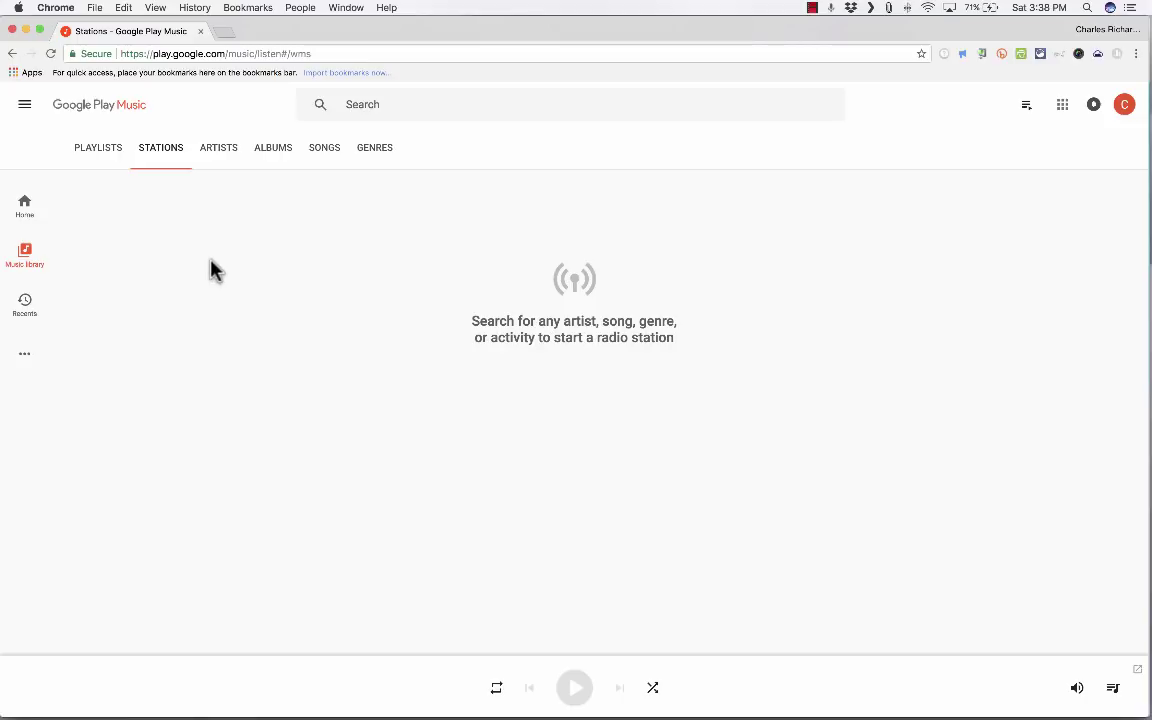
mouse_move(20, 280)
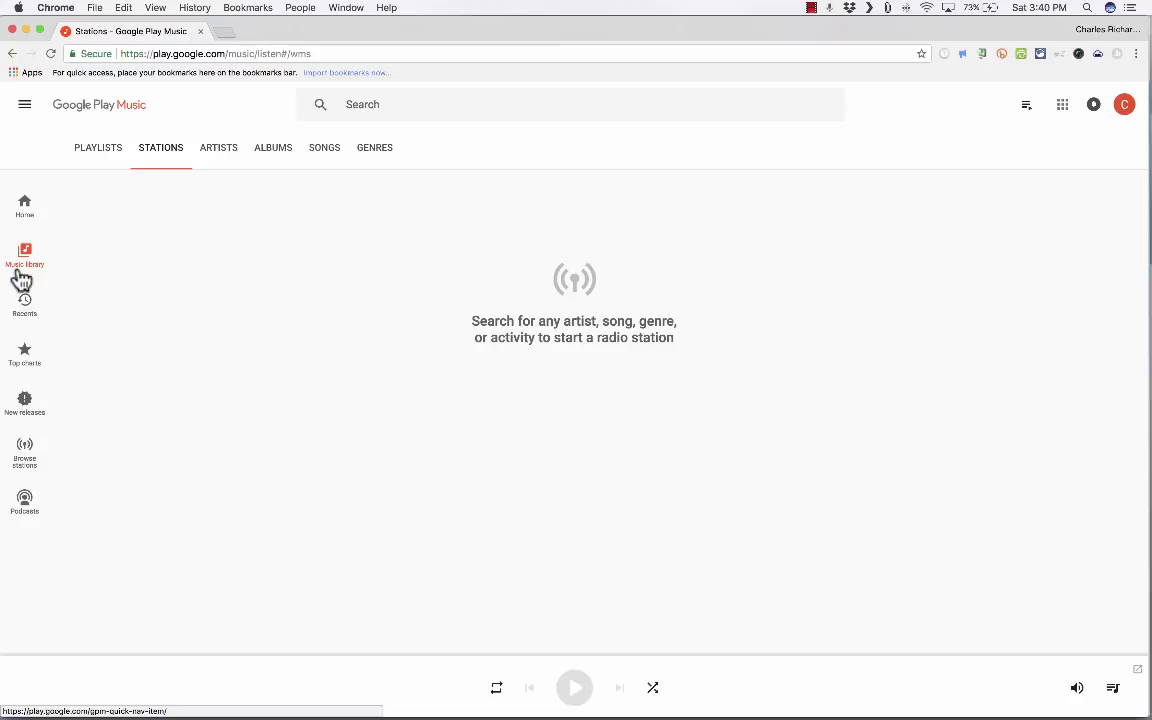
key("super+equal")
key("super+equal")
key("super+minus")
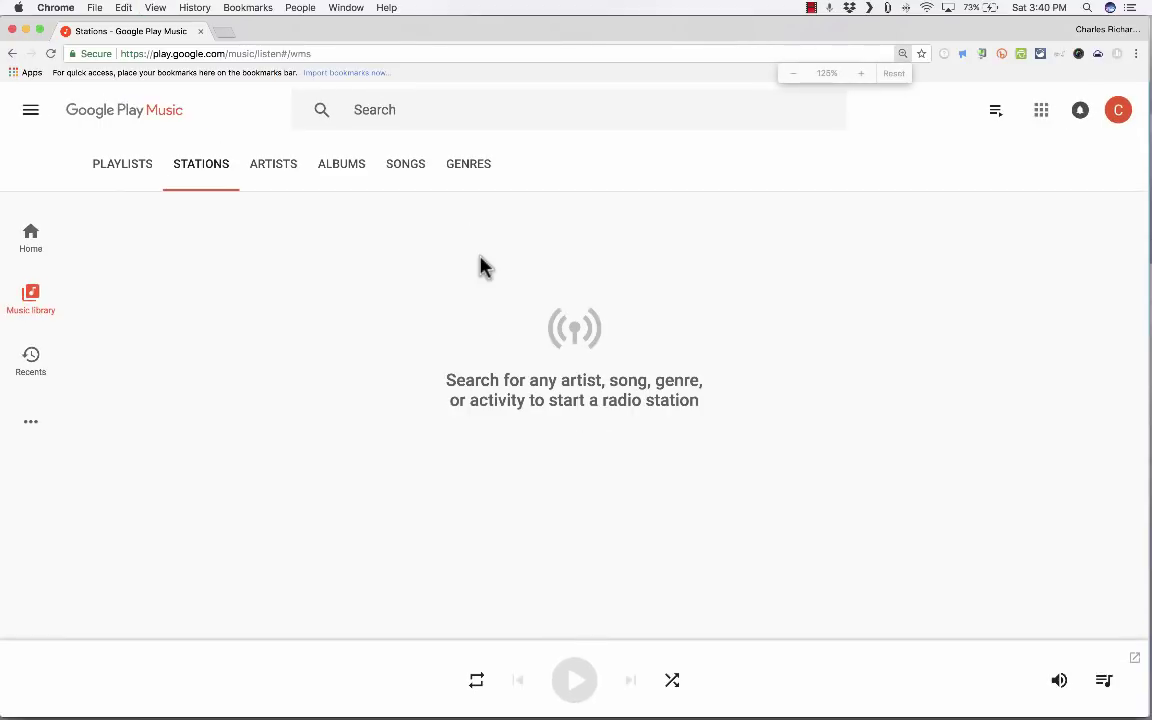
left_click(31, 117)
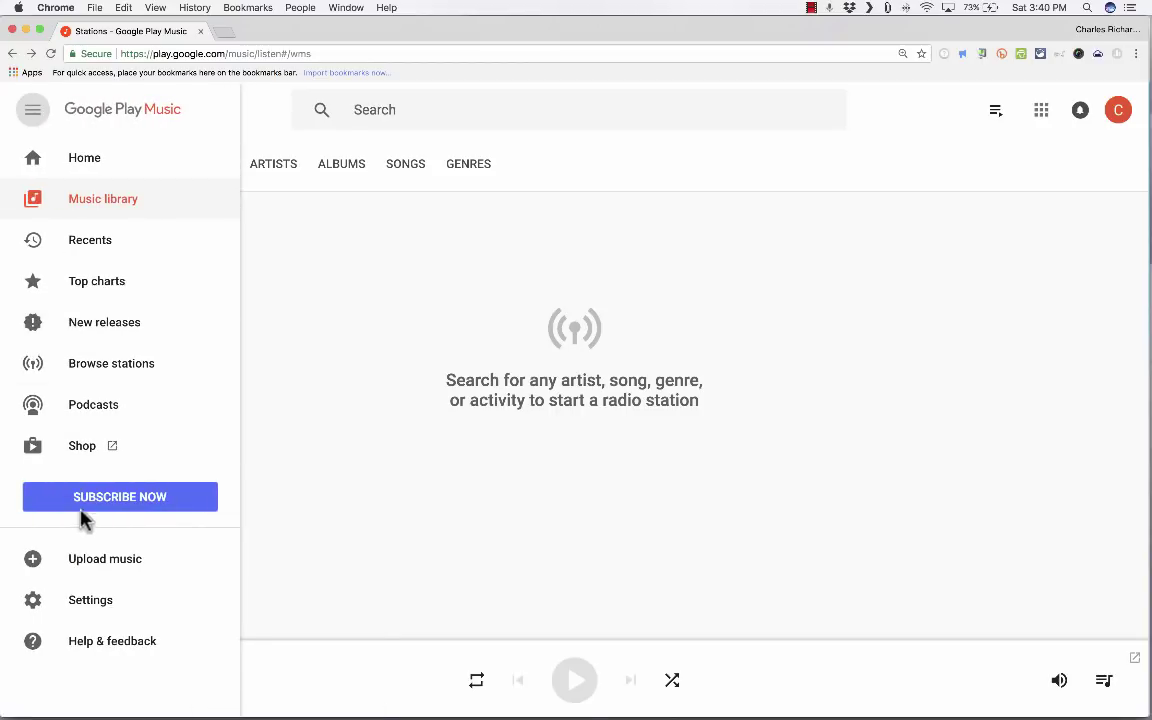
Step: Start Upload music, get past the intro, and reach the $0.00 add-card verification step
left_click(103, 566)
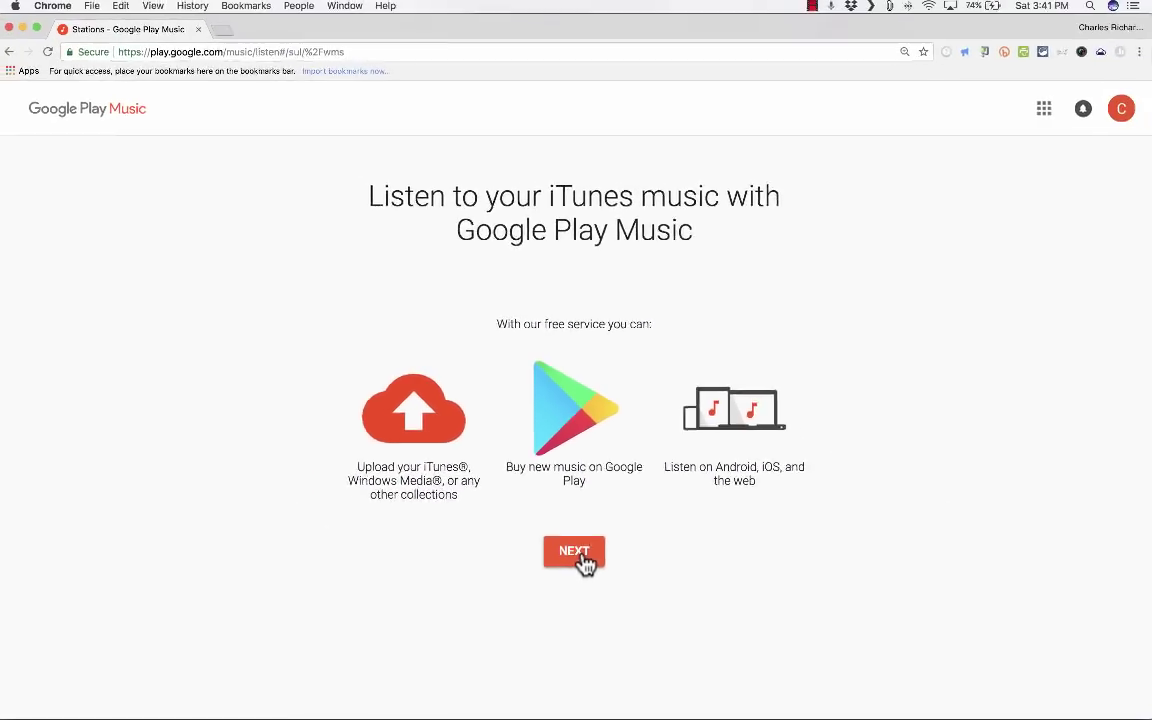
left_click(584, 562)
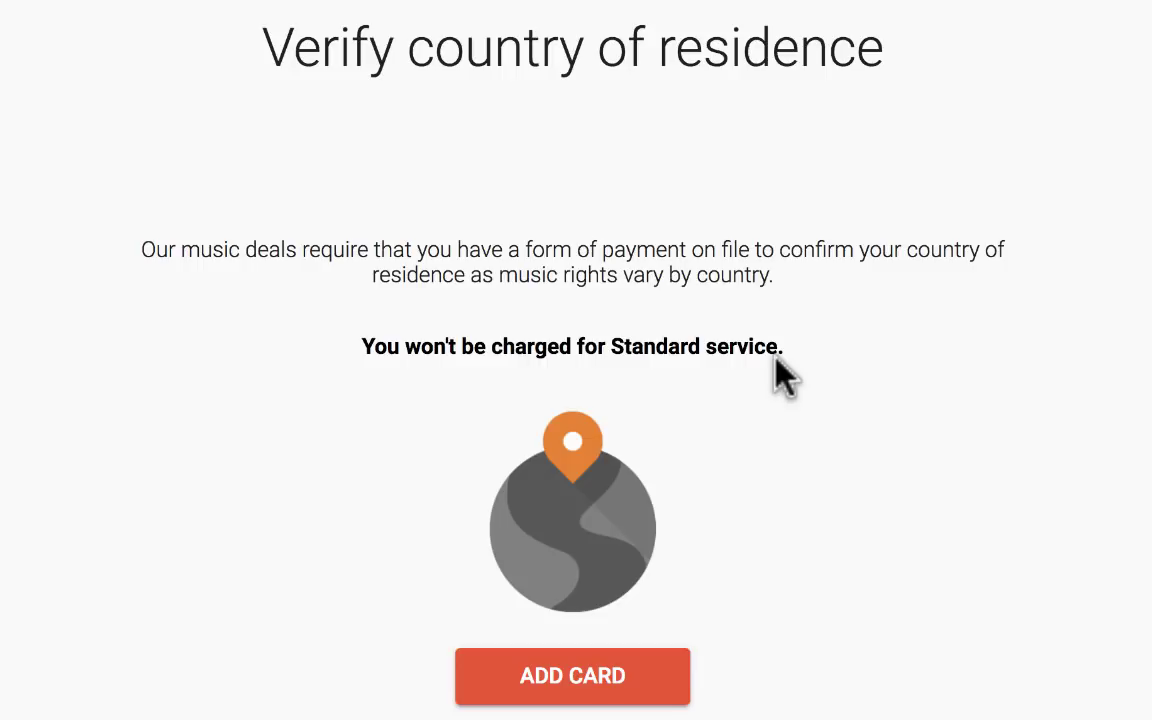
left_click(605, 672)
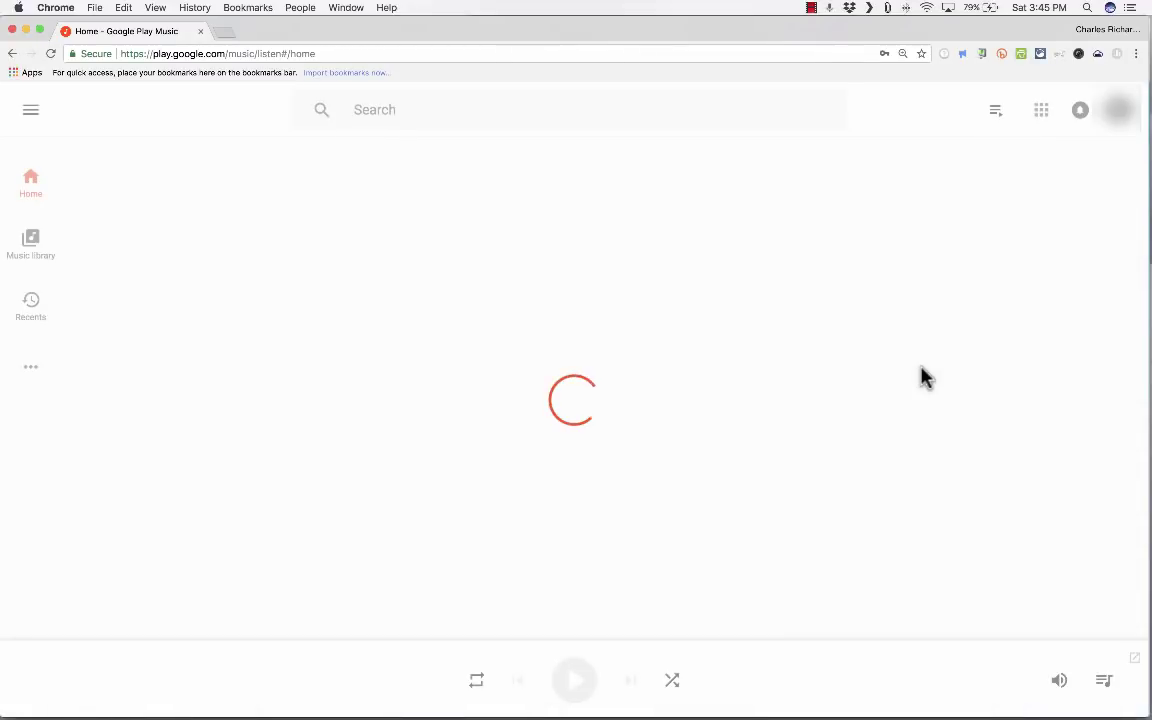
Step: Scroll through the library's 30,419 songs, then switch to the Amazon Prime Music tab
left_click(30, 245)
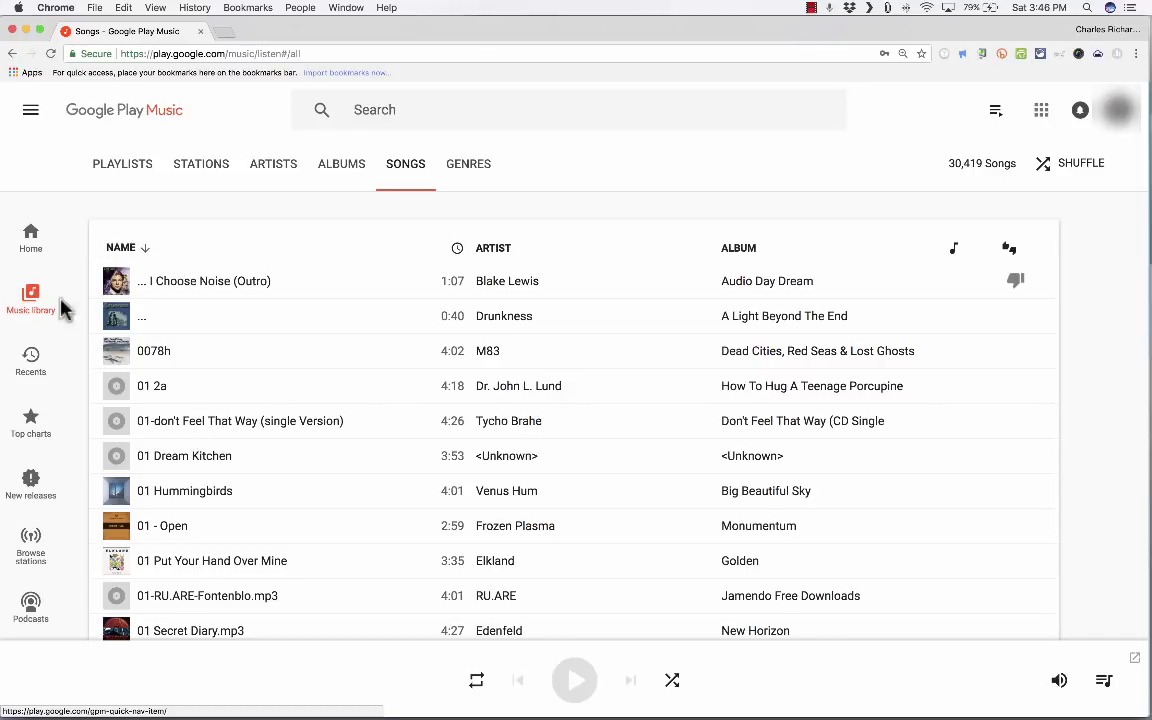
scroll(237, 342, "down", 3)
scroll(237, 342, "down", 6)
scroll(237, 344, "down", 6)
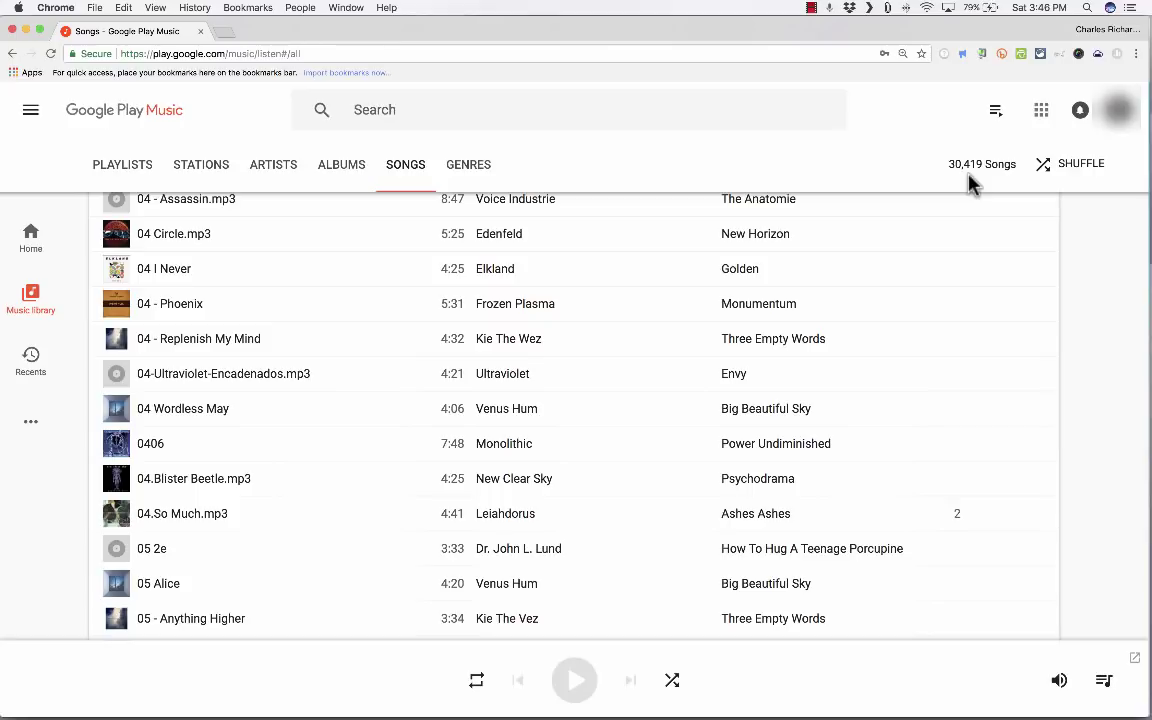
left_click(290, 33)
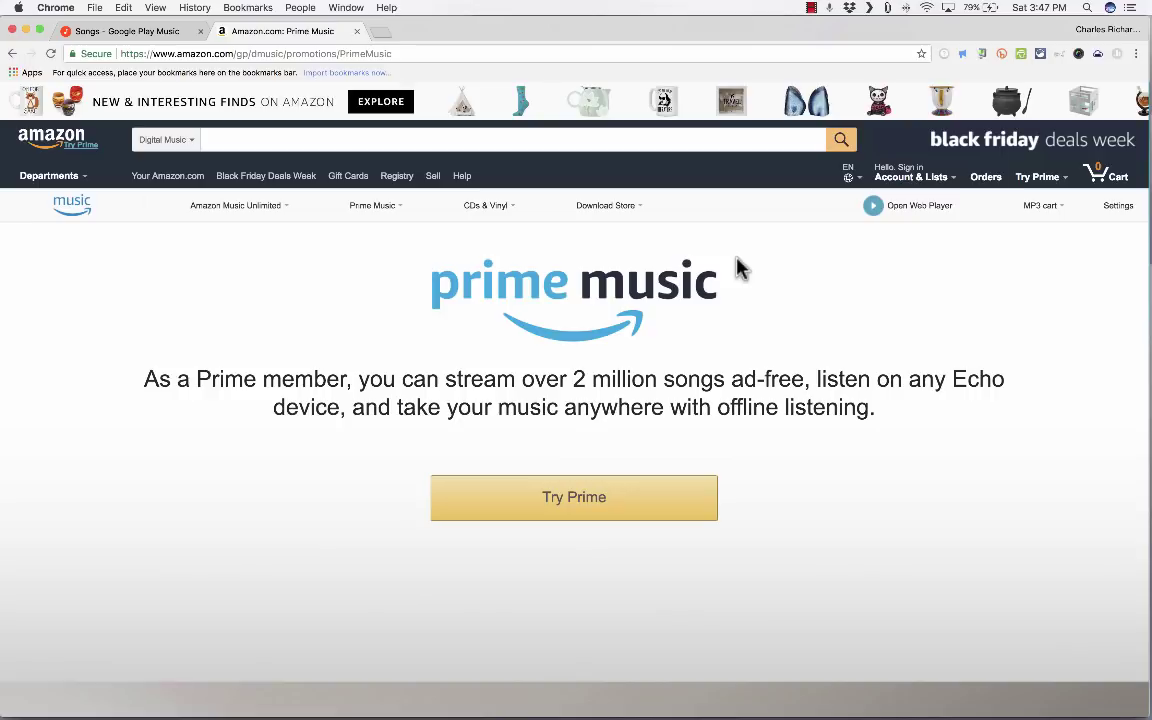
Step: Switch back to the 'Songs - Google Play Music' tab
left_click(145, 31)
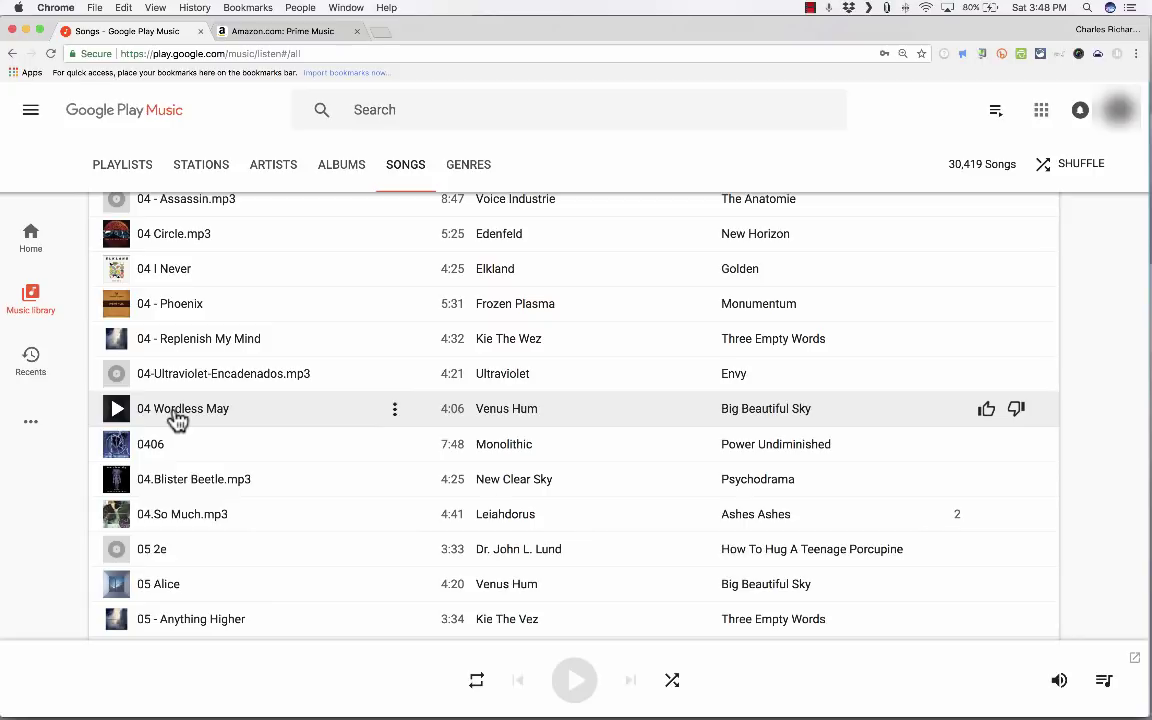
Step: Choose Upload music from the navigation drawer to show the Add music panel
left_click(31, 112)
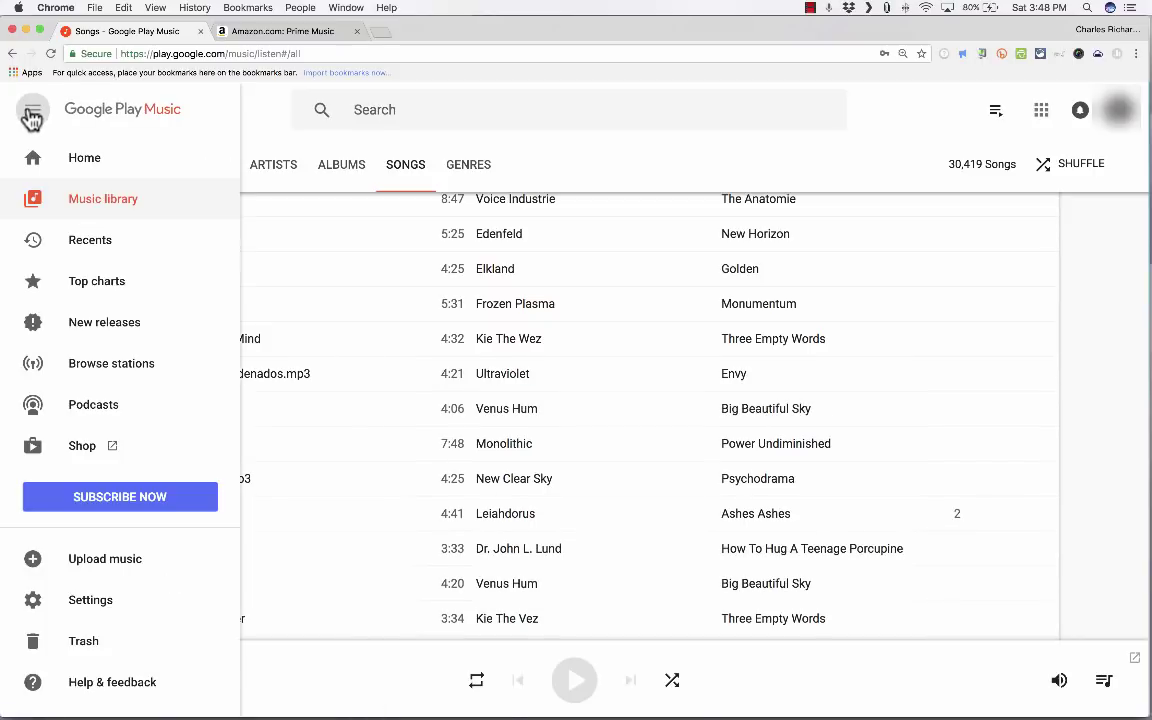
left_click(106, 568)
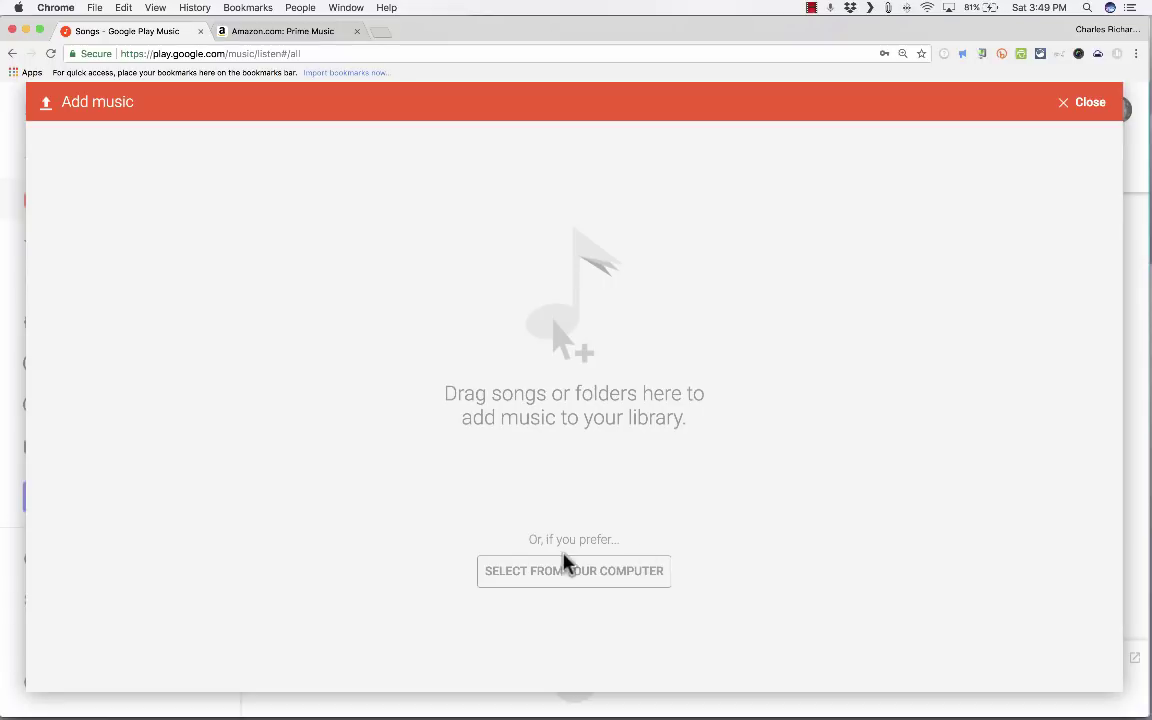
Step: Pick the five OrchestralMan MP3 files from Desktop > Sounds and upload them
left_click(577, 580)
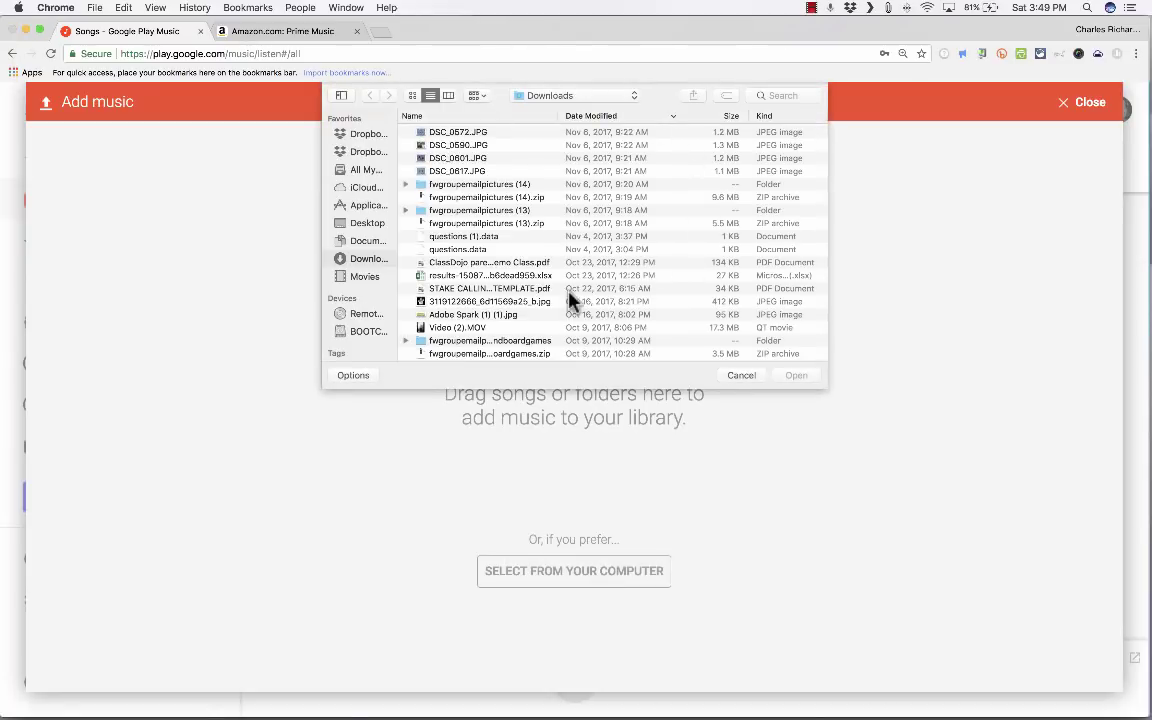
left_click(362, 223)
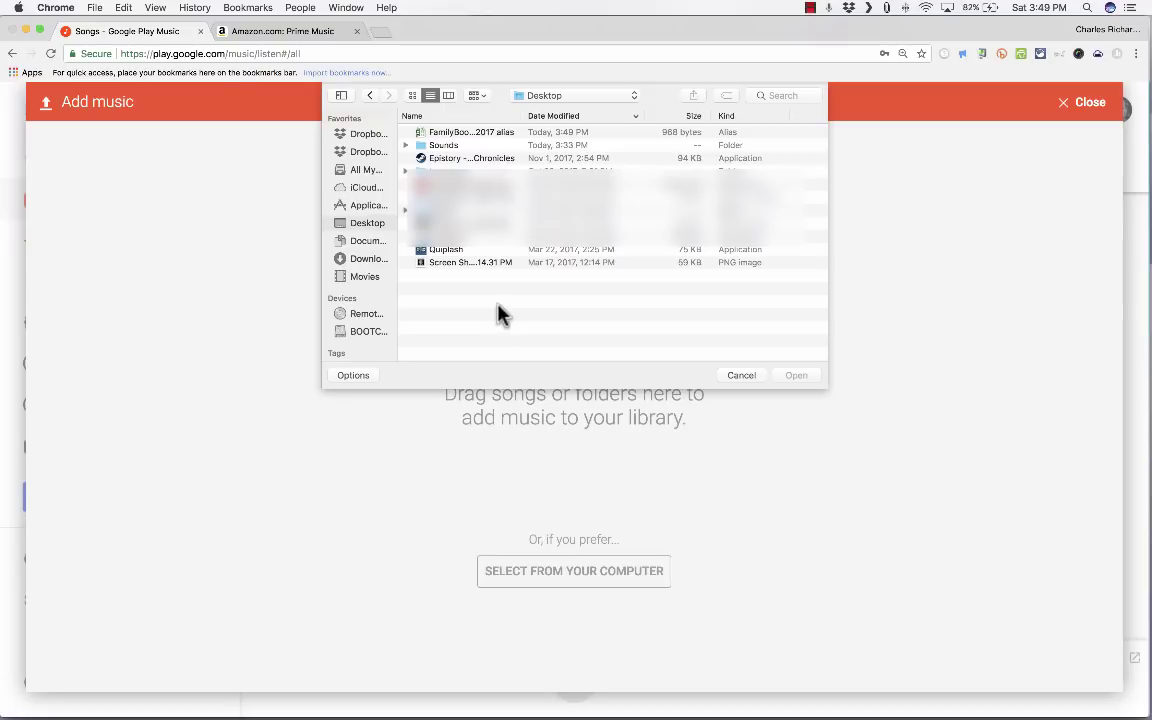
double_click(420, 147)
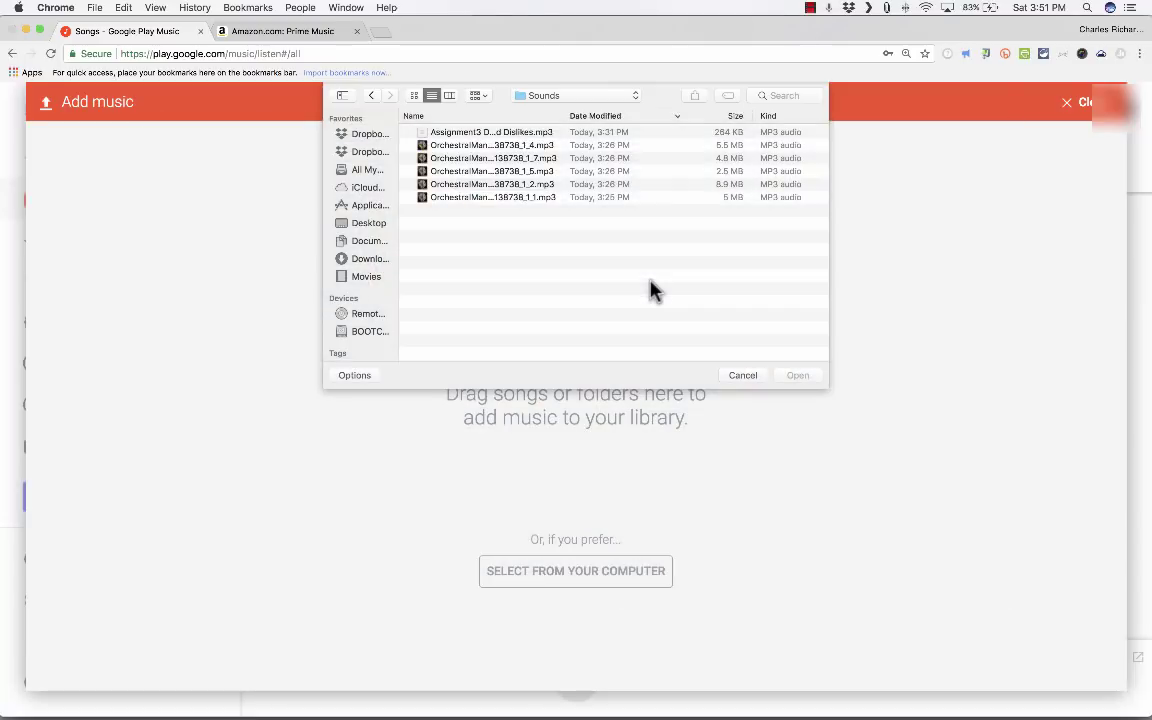
left_click(496, 197)
left_click_drag(524, 205, 493, 160)
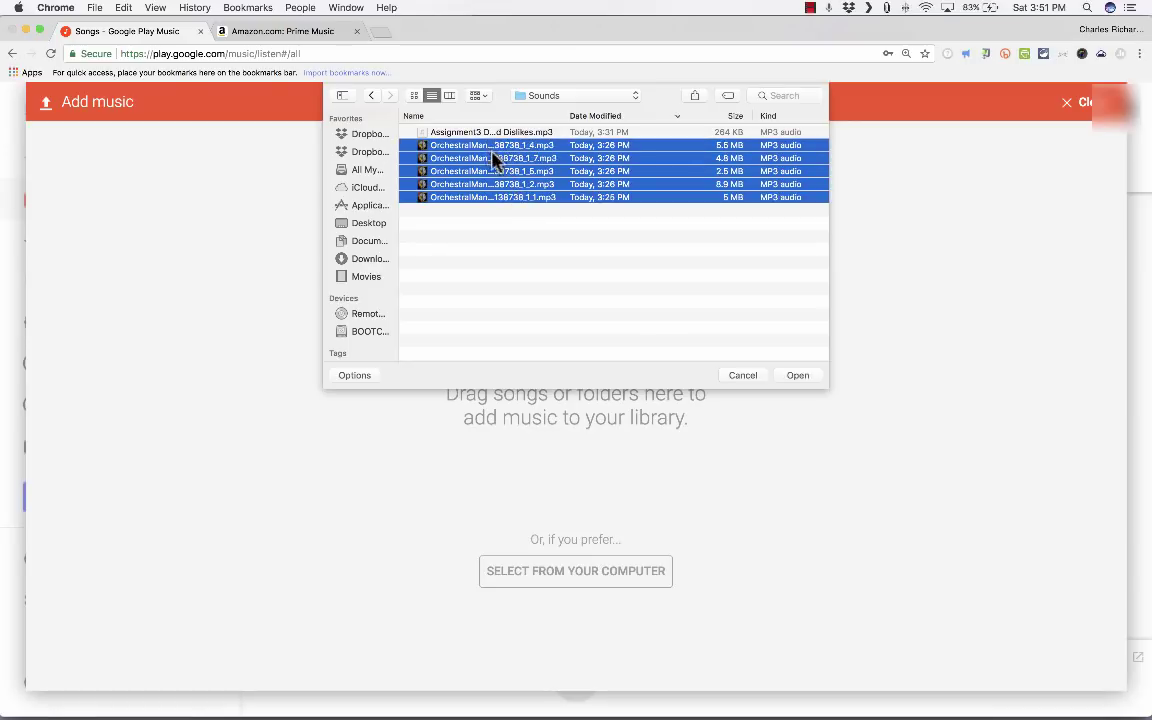
left_click(796, 376)
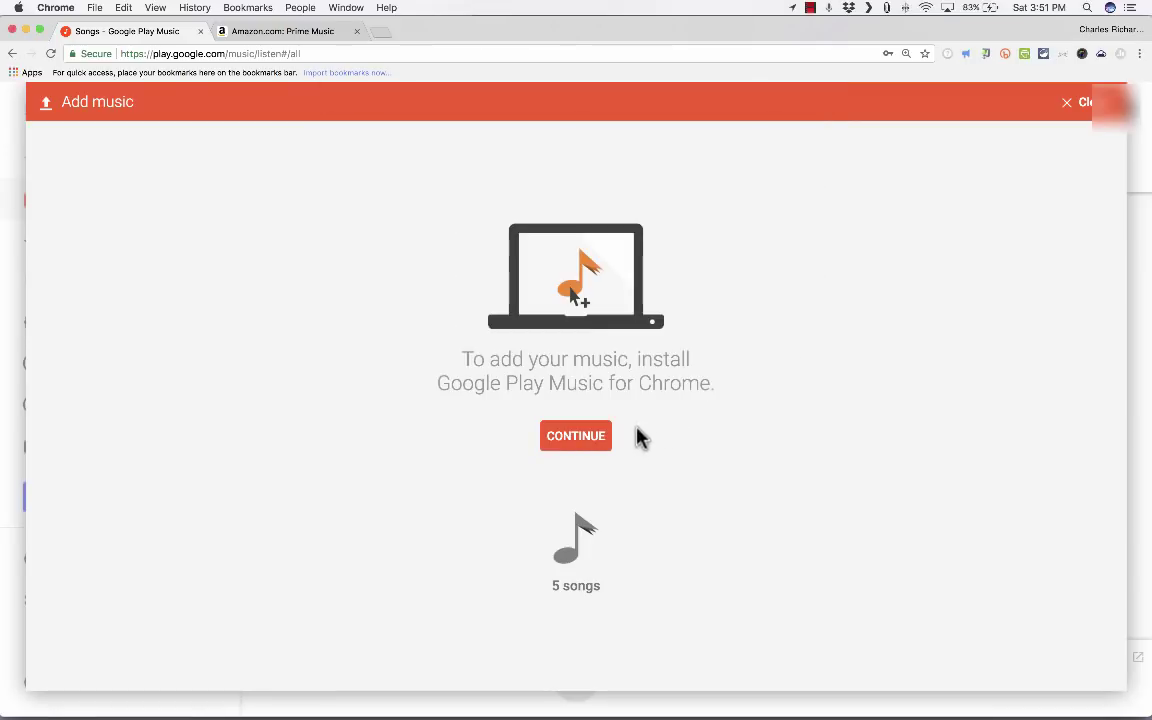
Step: Continue and confirm adding the Google Play Music app to Chrome
left_click(597, 443)
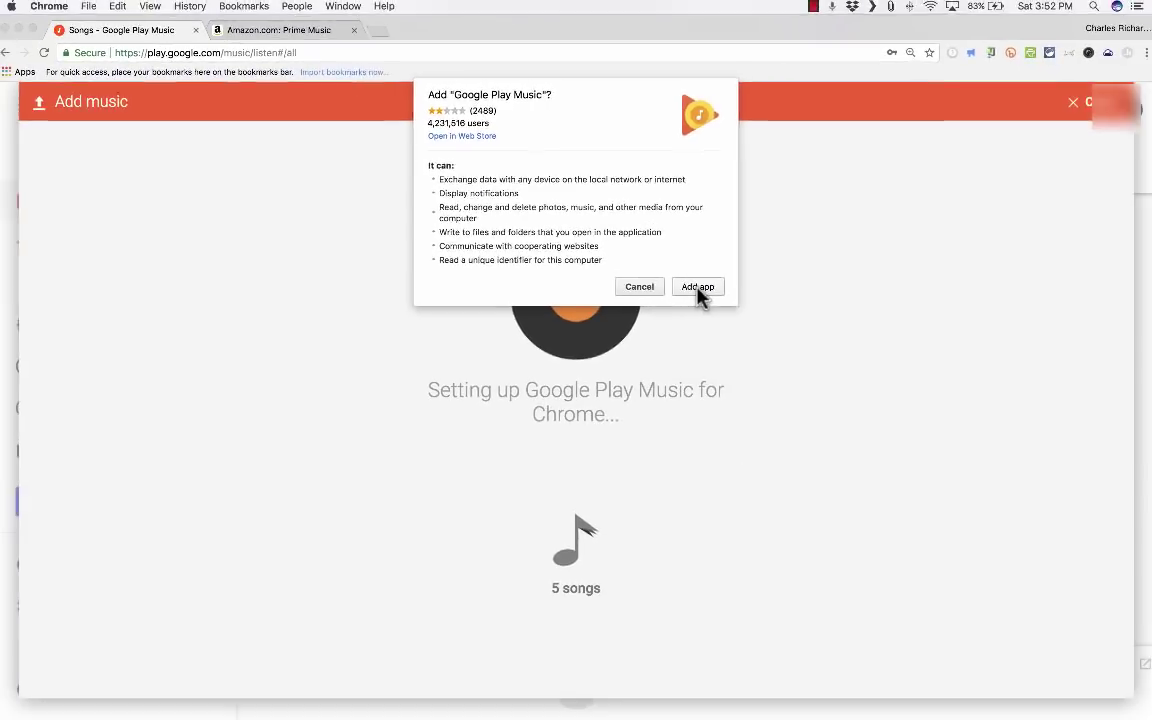
left_click(697, 287)
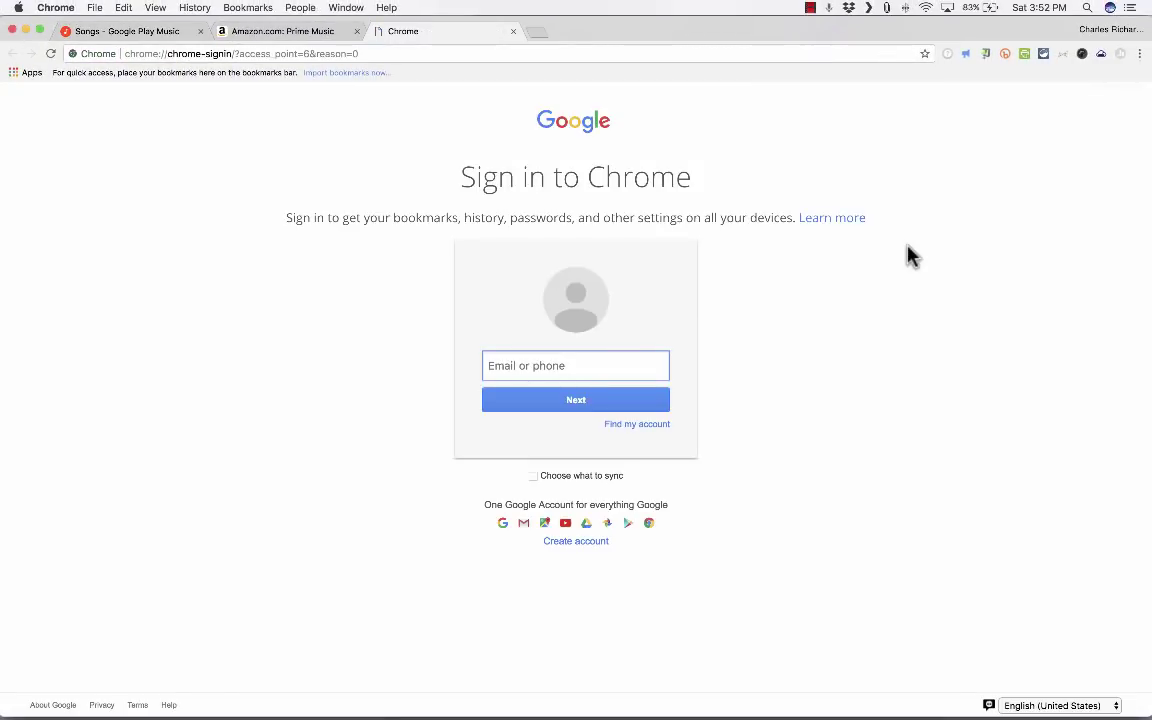
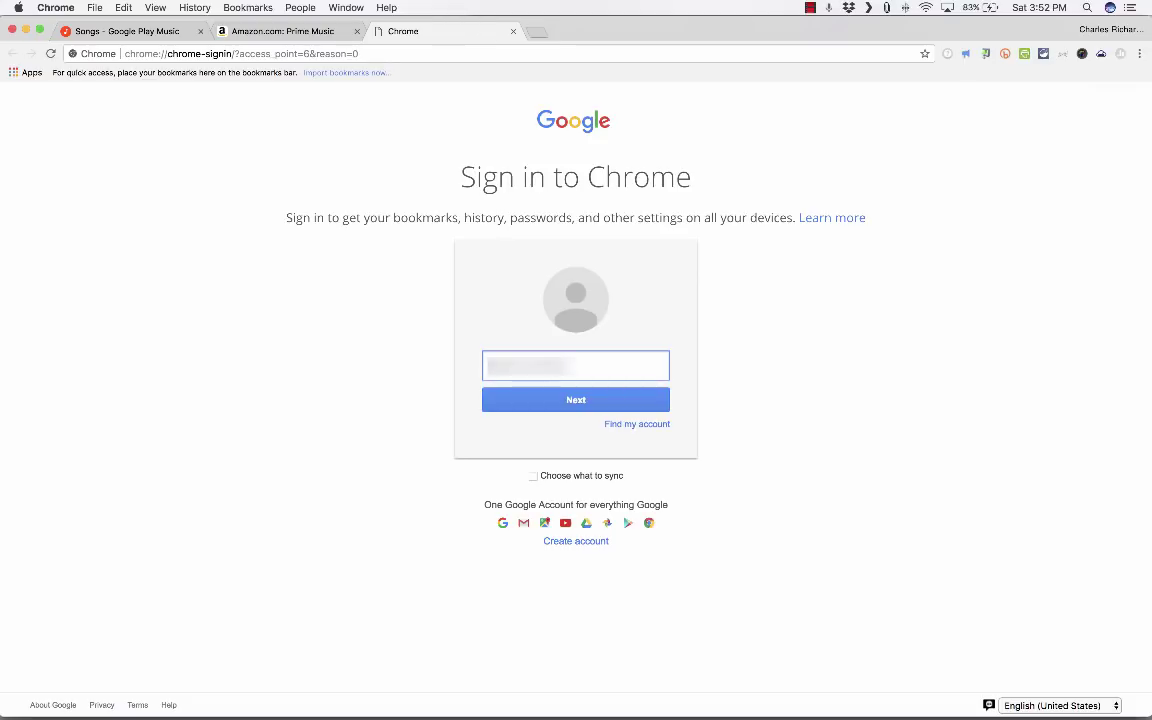
Step: Enter and then clear an e-mail address in the Chrome sign-in field, then scroll the 30,419-song list
key("super+a")
key("BackSpace")
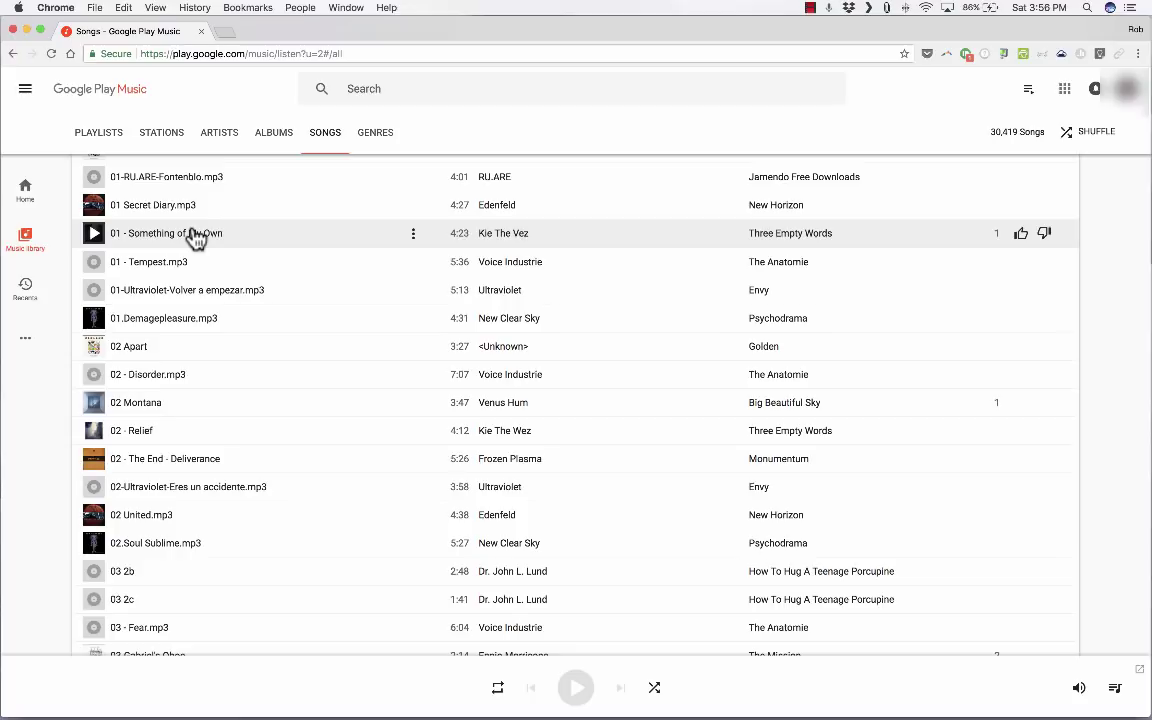
mouse_move(18, 630)
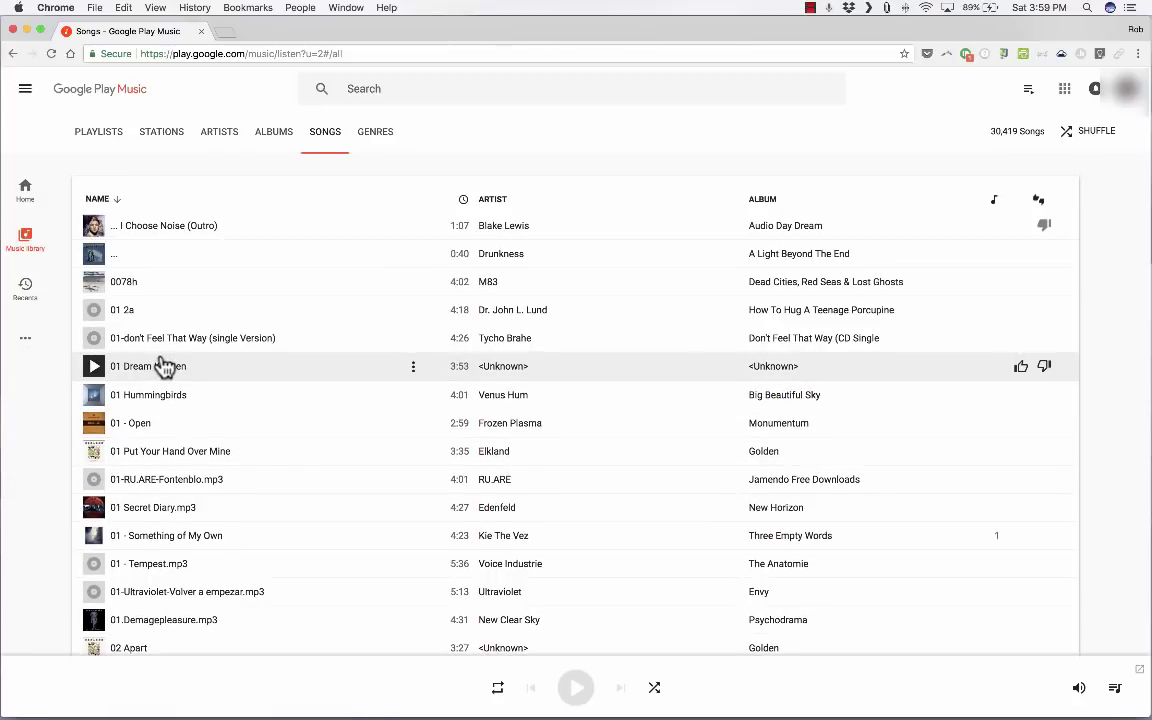
scroll(165, 365, "down", 10)
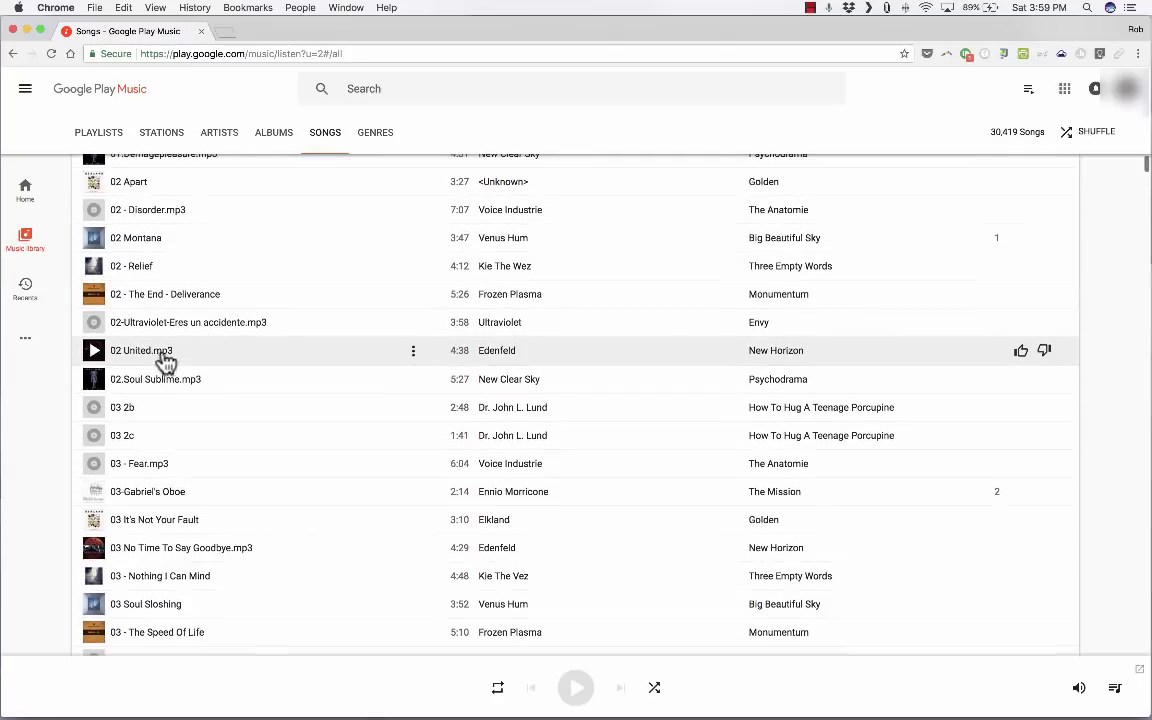
Step: Play and pause 02 - The End - Deliverance, then search the catalogue for 'leiah'
left_click(93, 296)
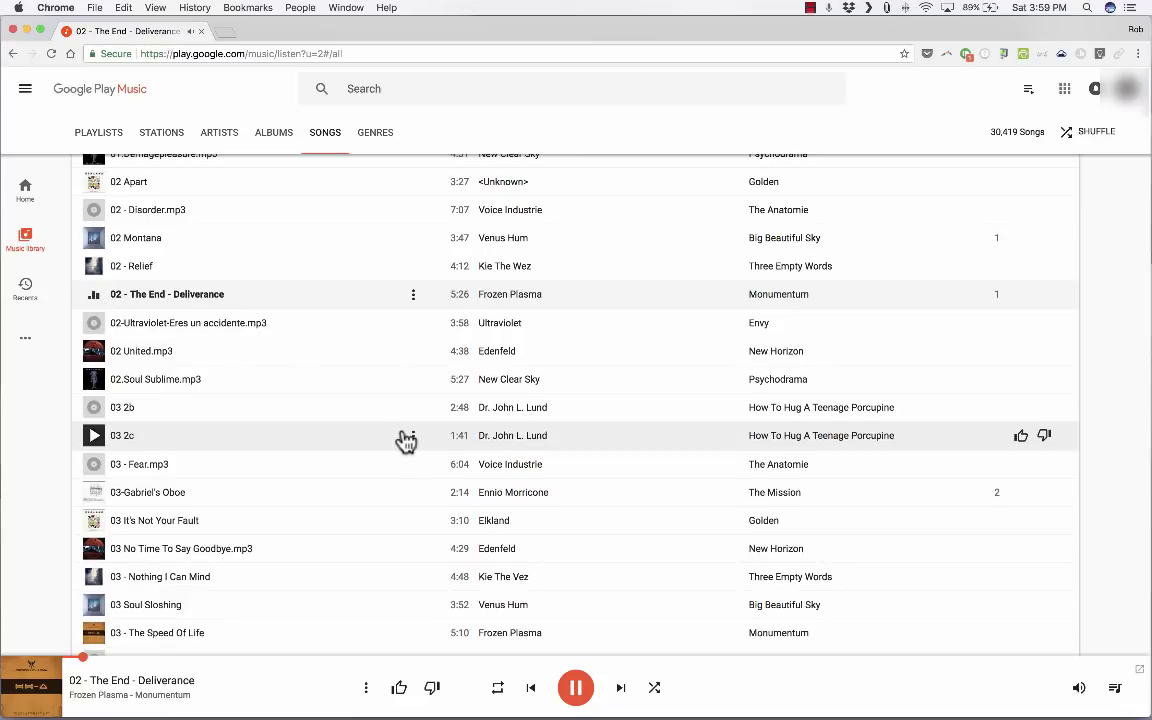
left_click(577, 690)
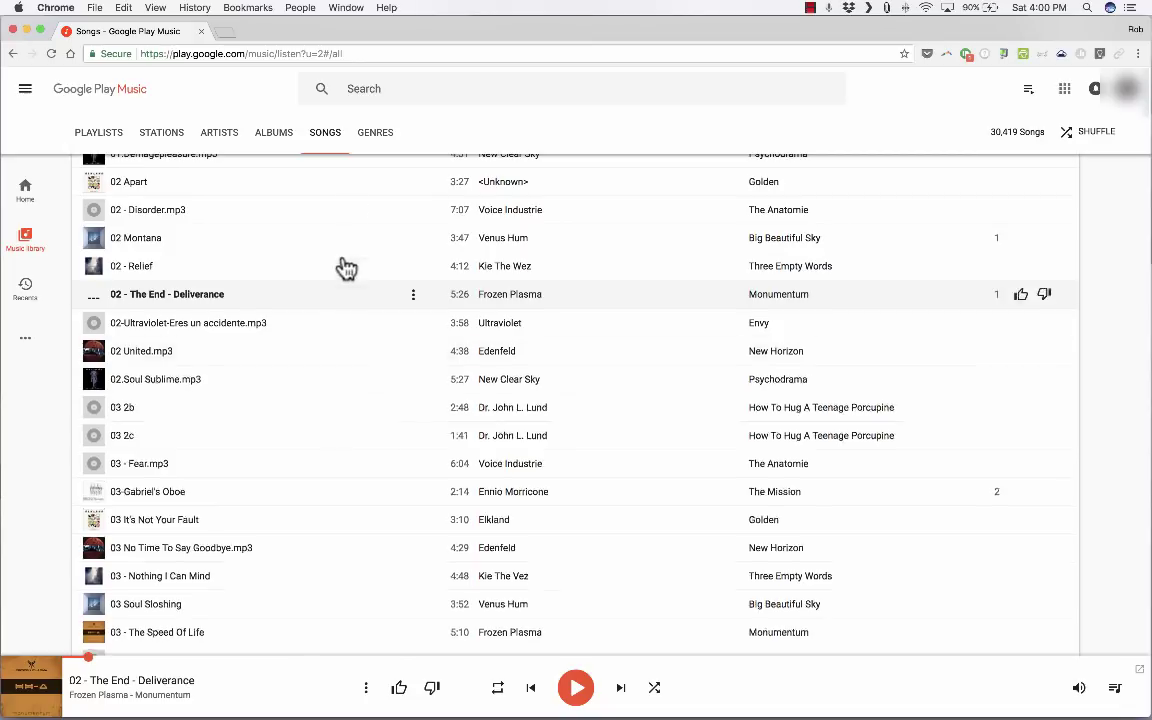
left_click(388, 87)
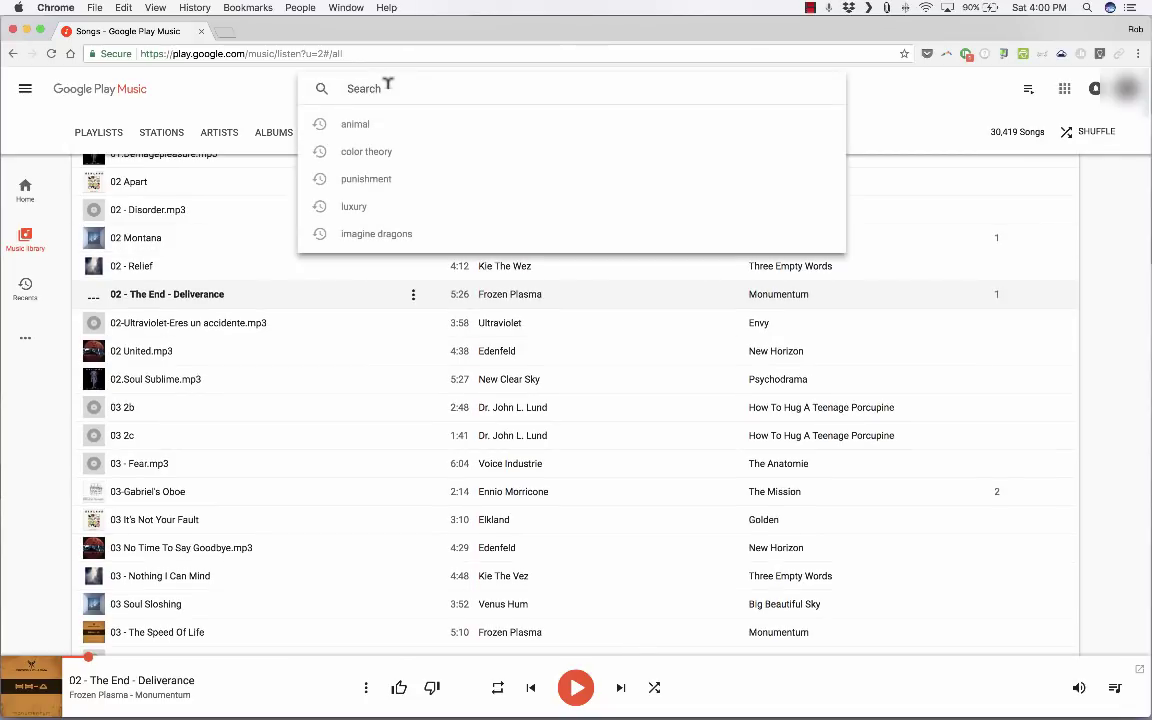
type("leiah")
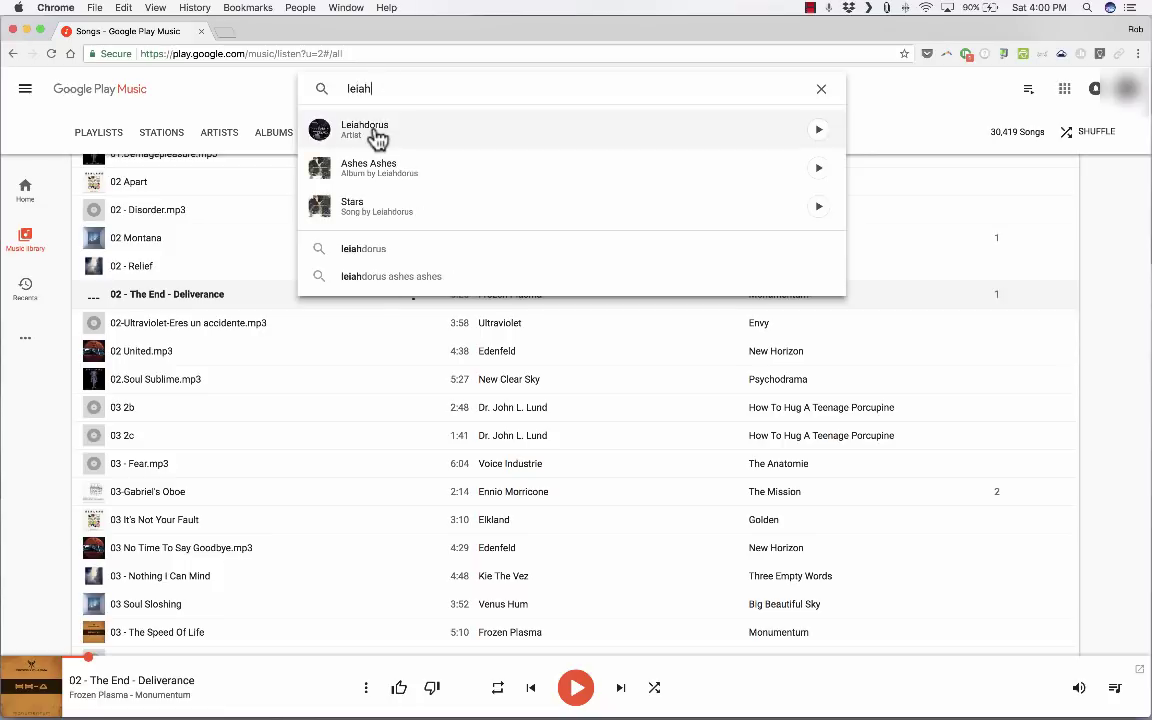
Step: Play Wake from the Ashes Ashes album, skip to about 1:52, then pause it
left_click(373, 132)
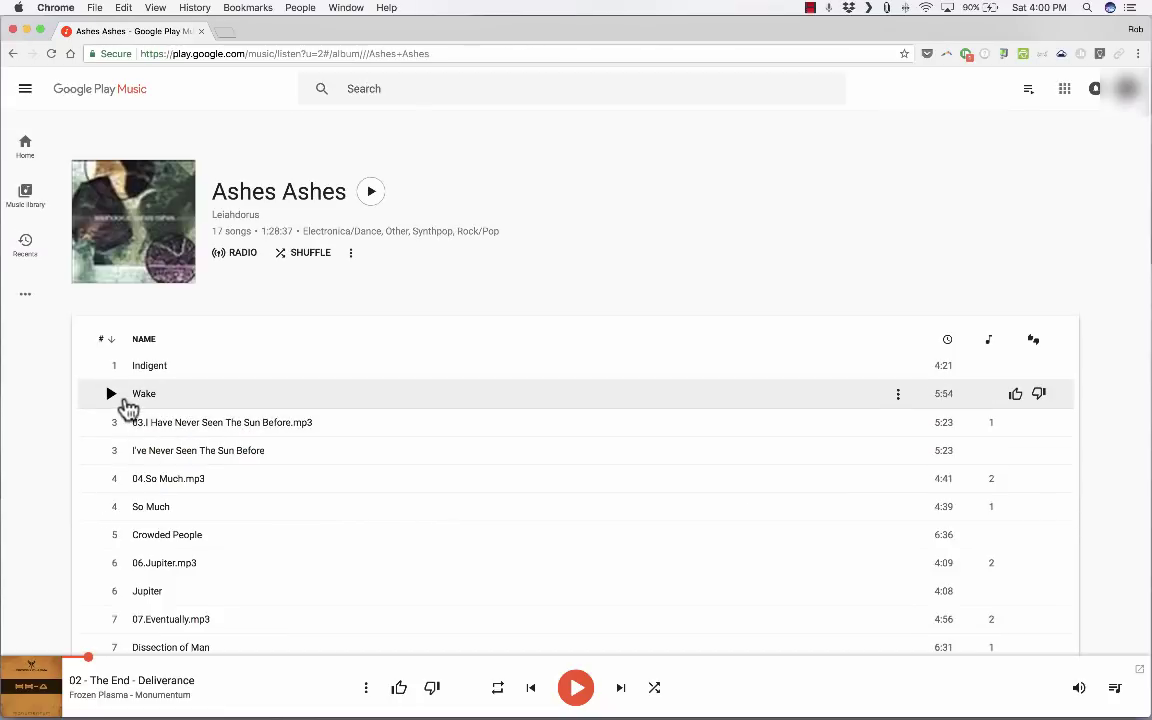
left_click(112, 396)
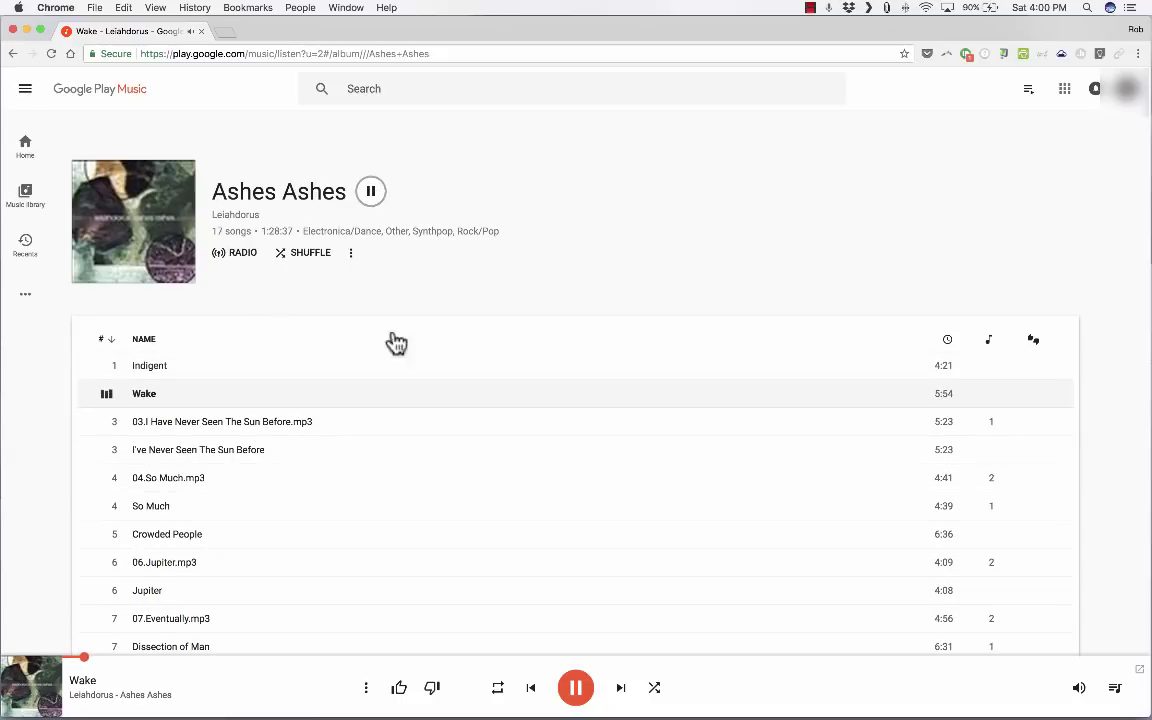
left_click(405, 658)
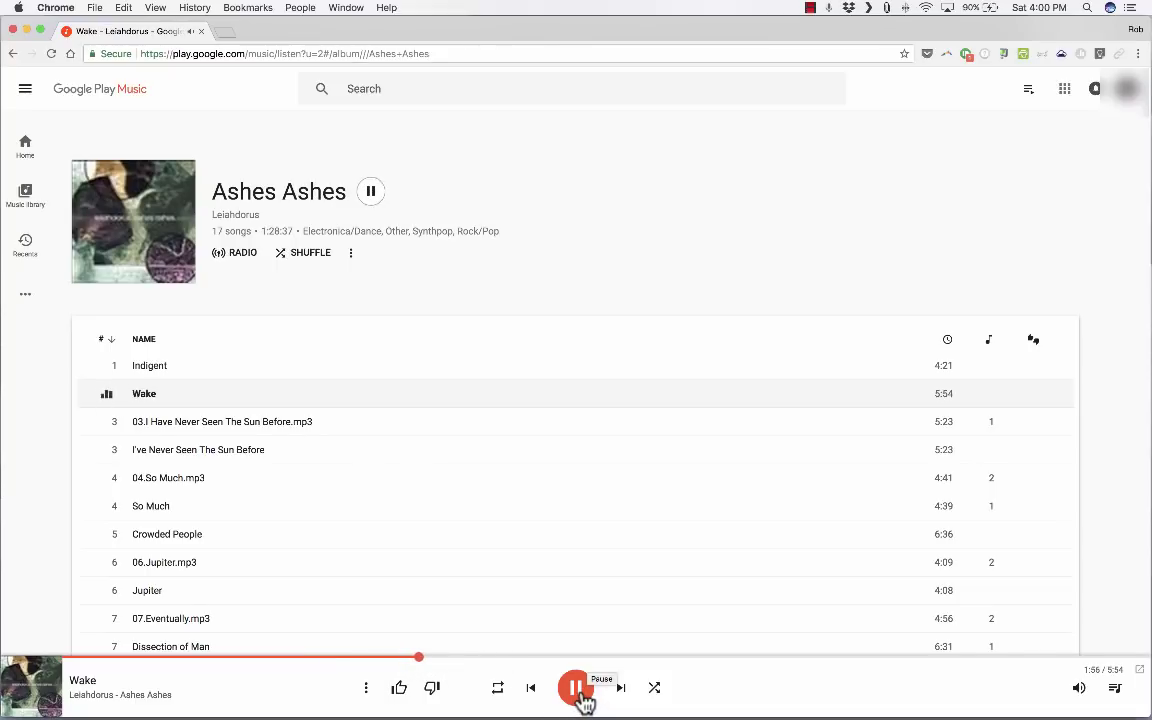
left_click(577, 689)
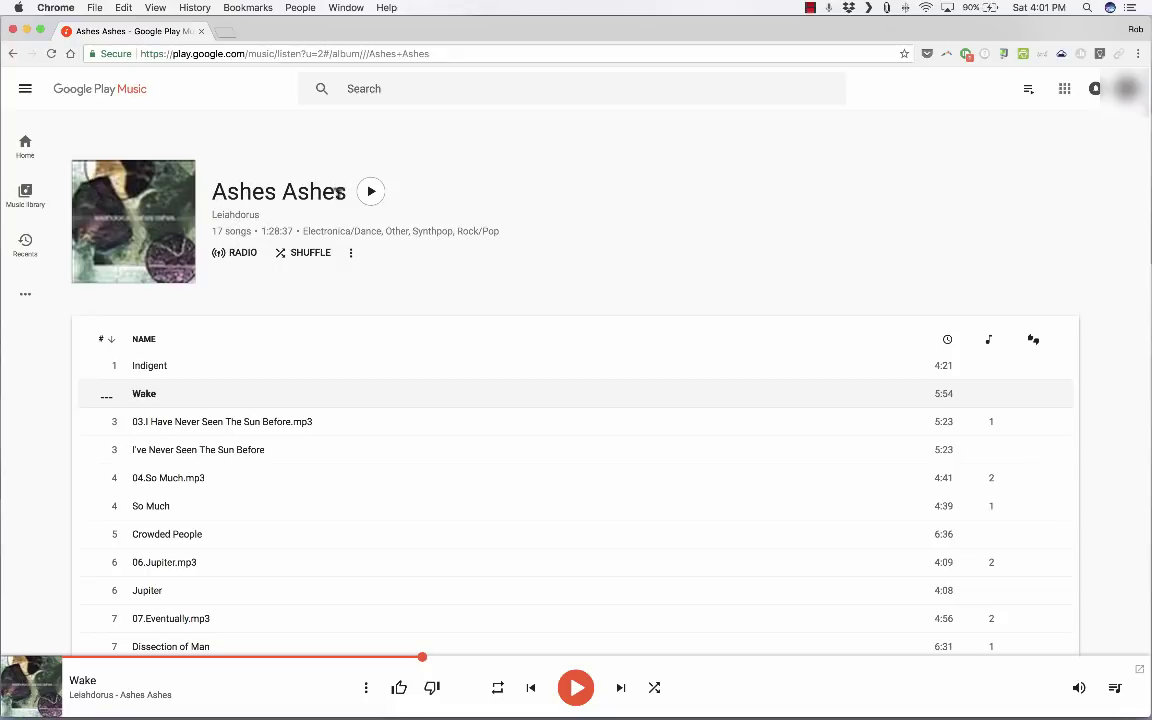
Step: Open the Leiahdorus artist page, then go to the library's Songs list, now 30,424 songs
left_click(235, 214)
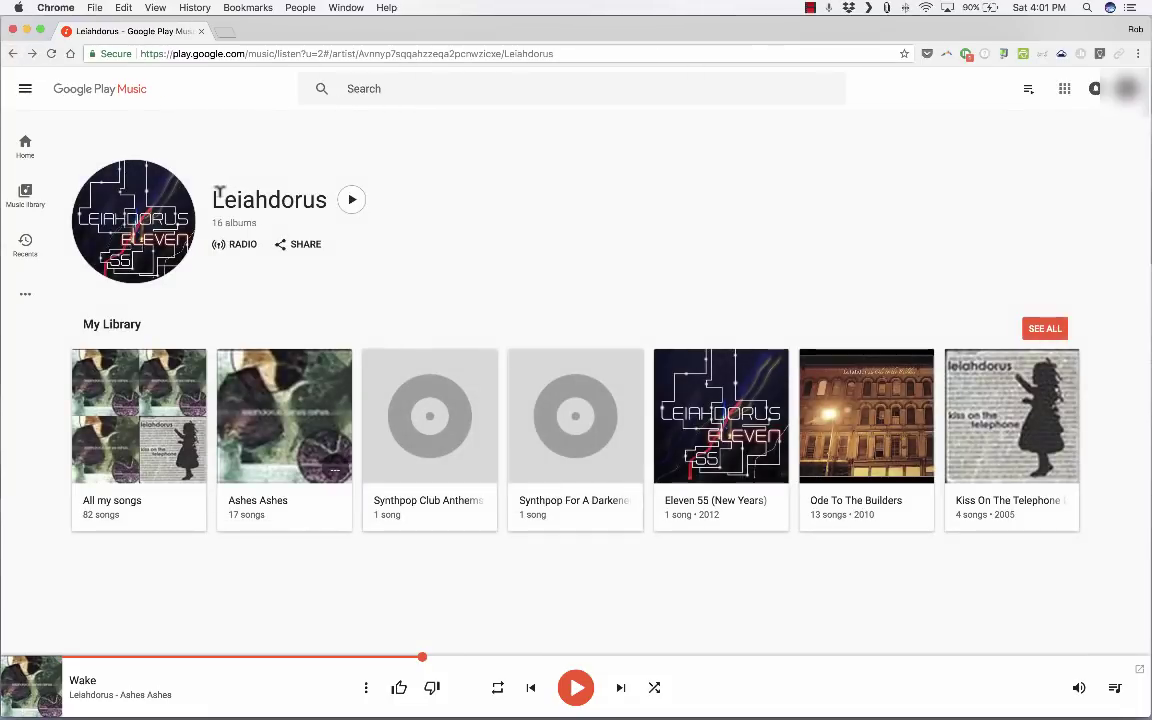
left_click(25, 94)
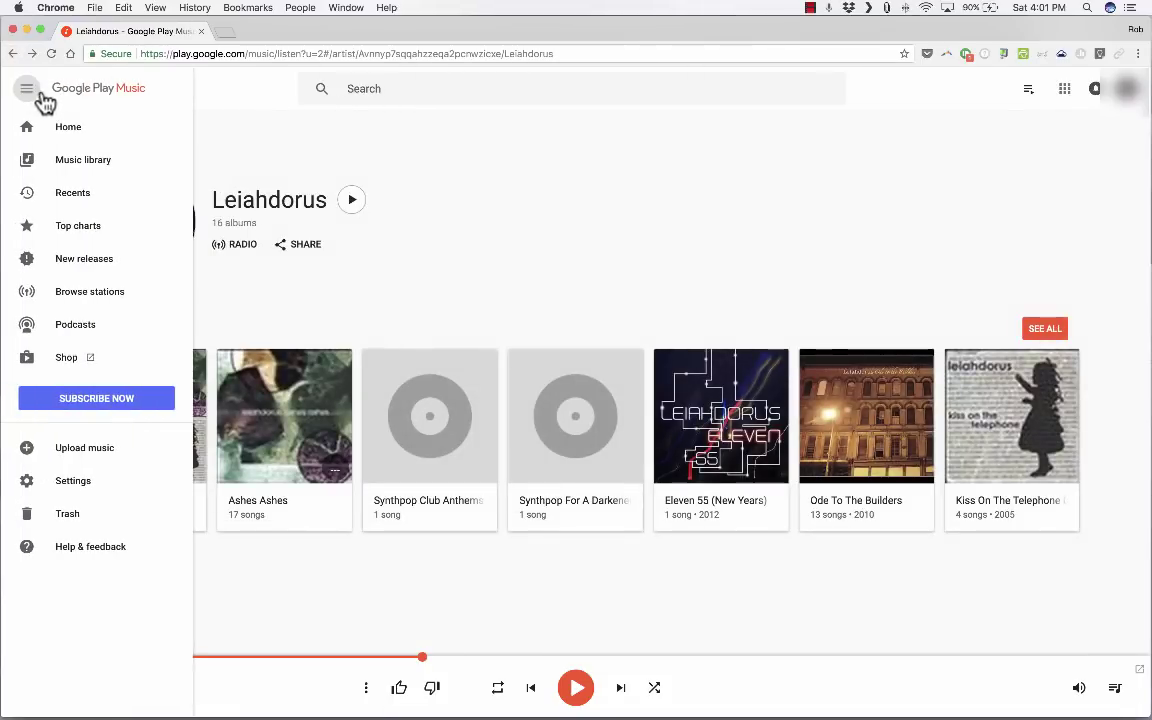
left_click(77, 162)
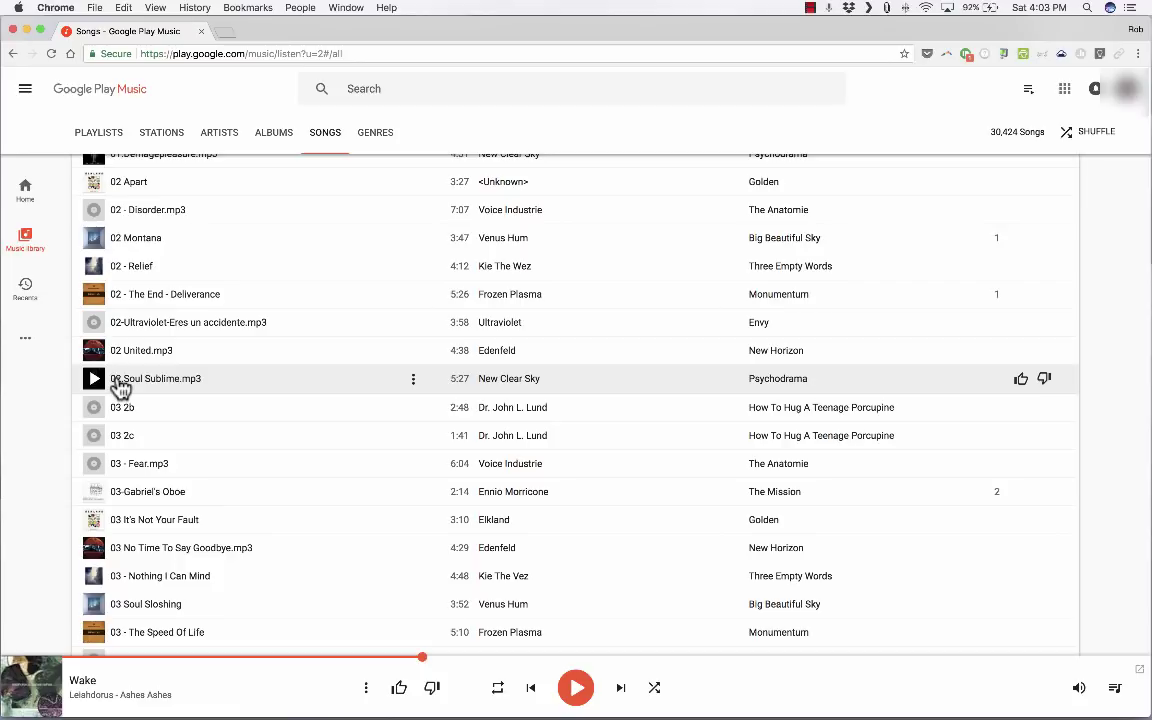
mouse_move(38, 232)
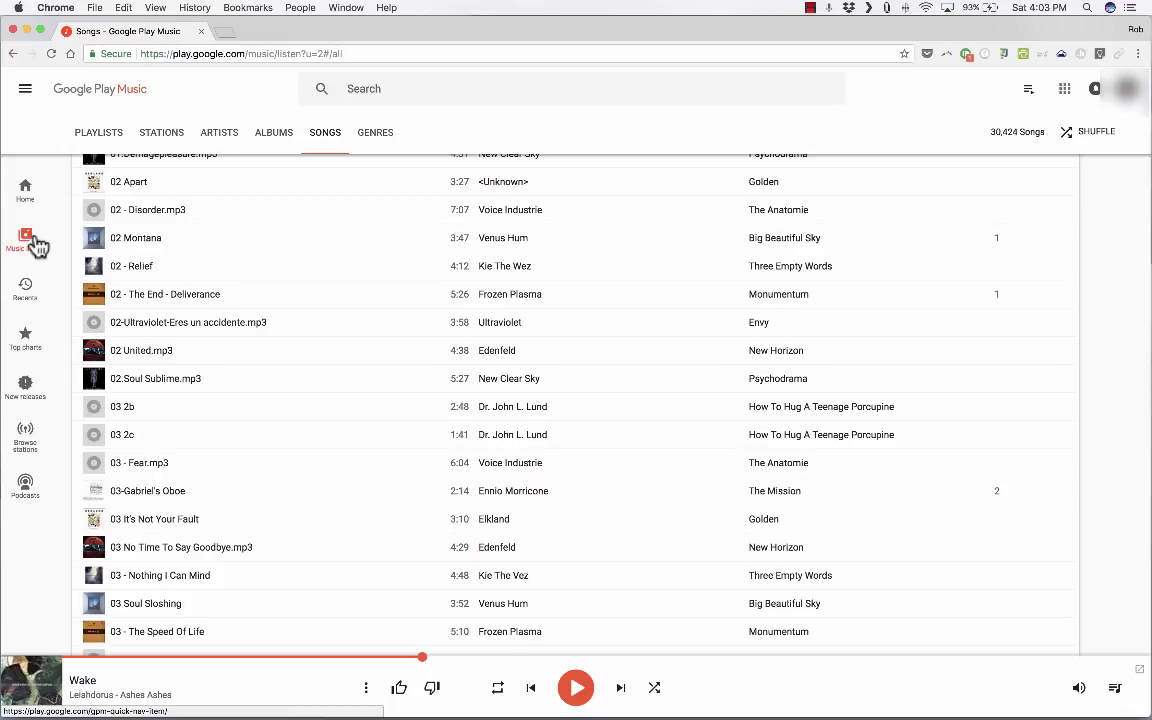
Step: Upload the 264 KB Assignment3 MP3 clip from the Sounds folder to the library
left_click(28, 91)
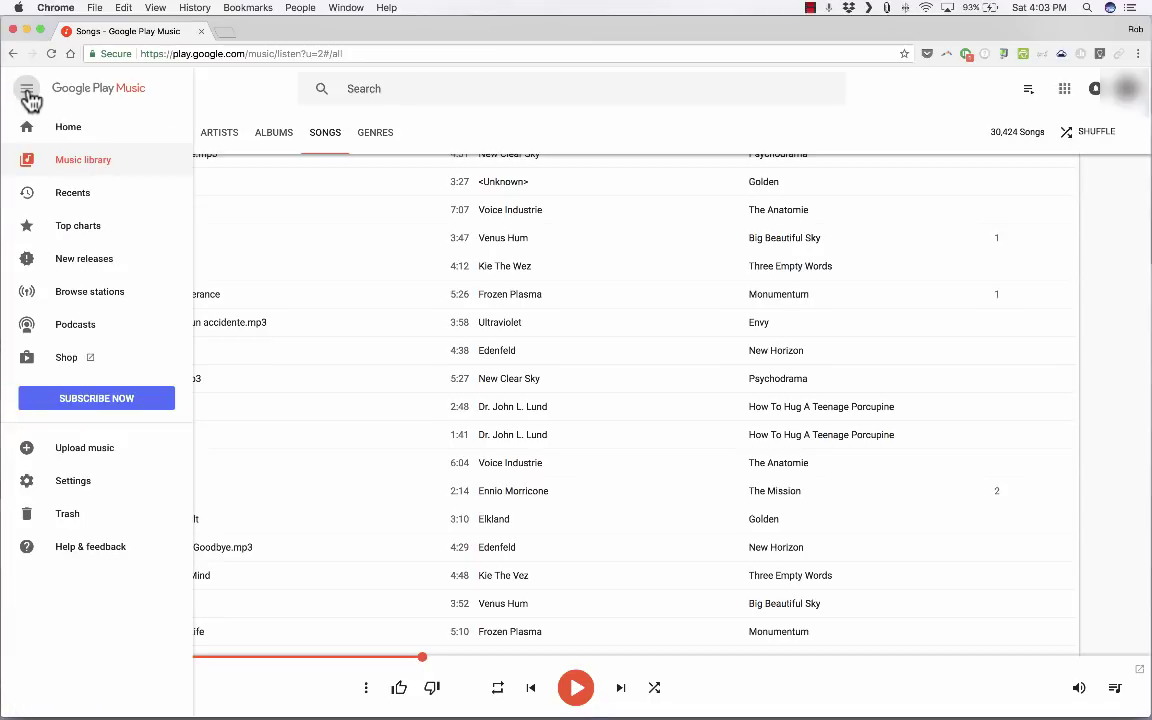
left_click(95, 450)
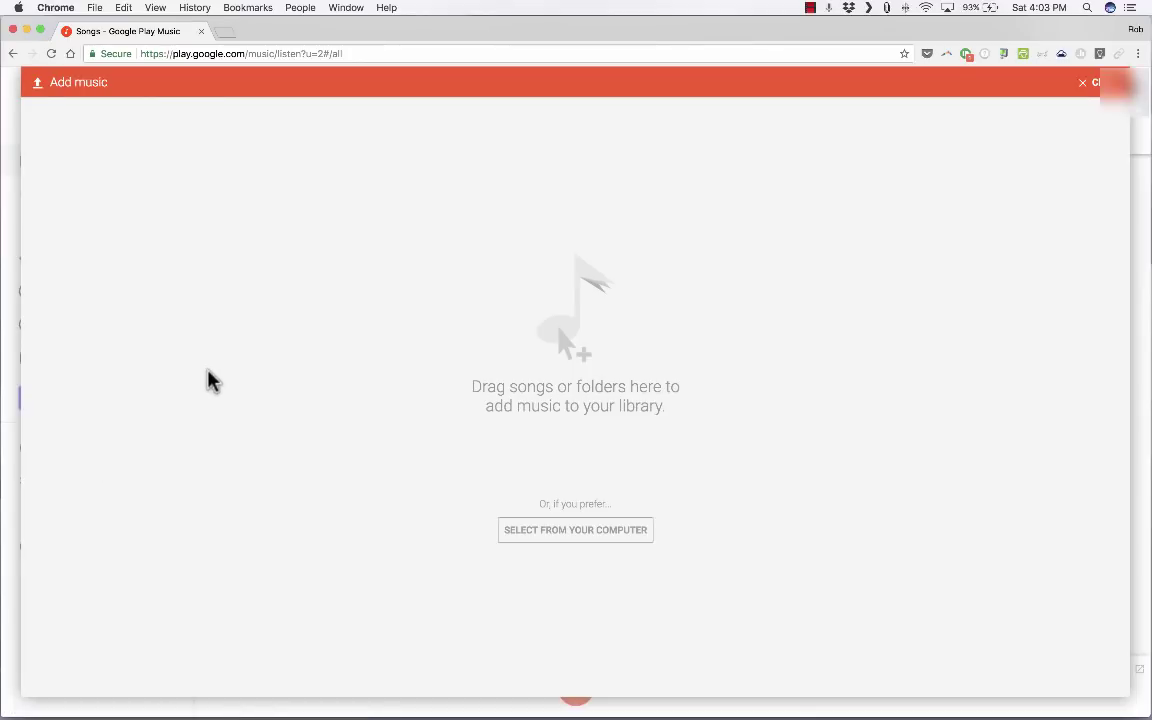
left_click(618, 533)
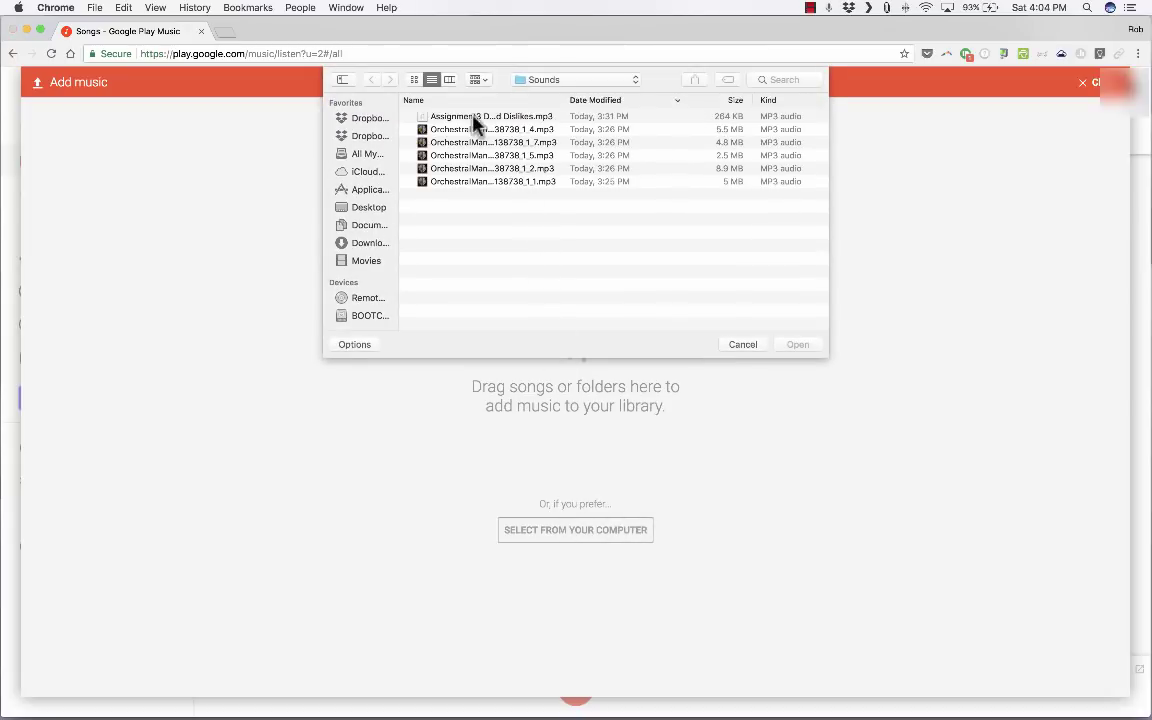
left_click(453, 120)
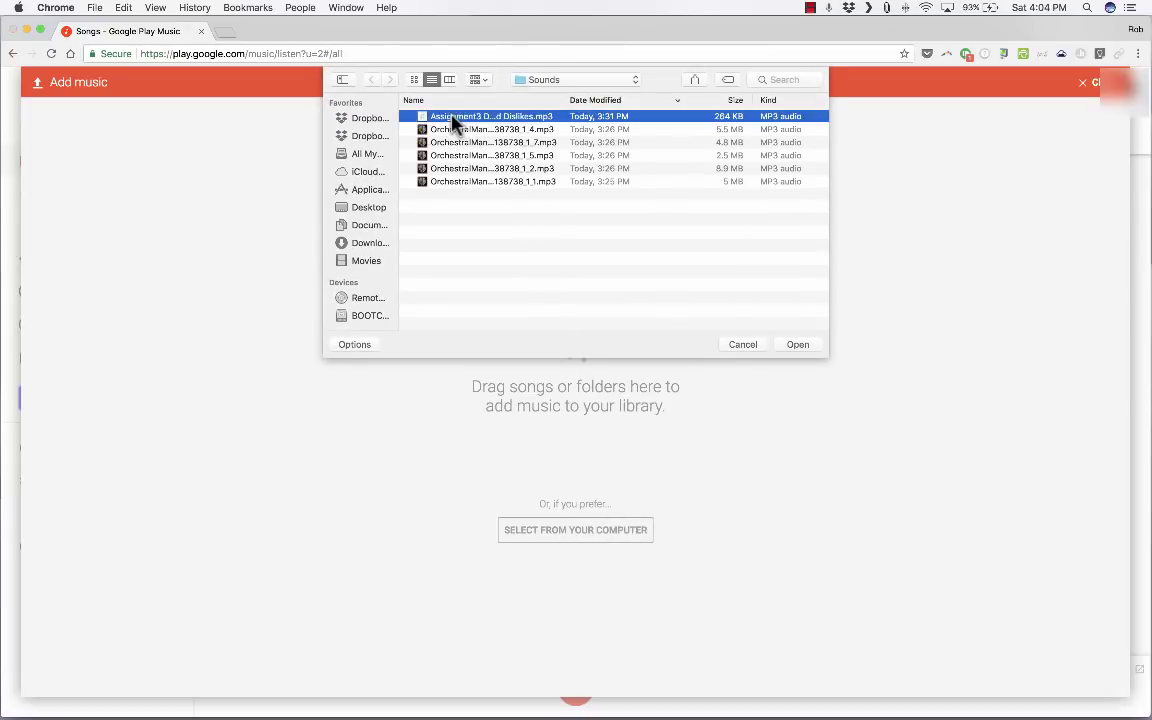
left_click(800, 346)
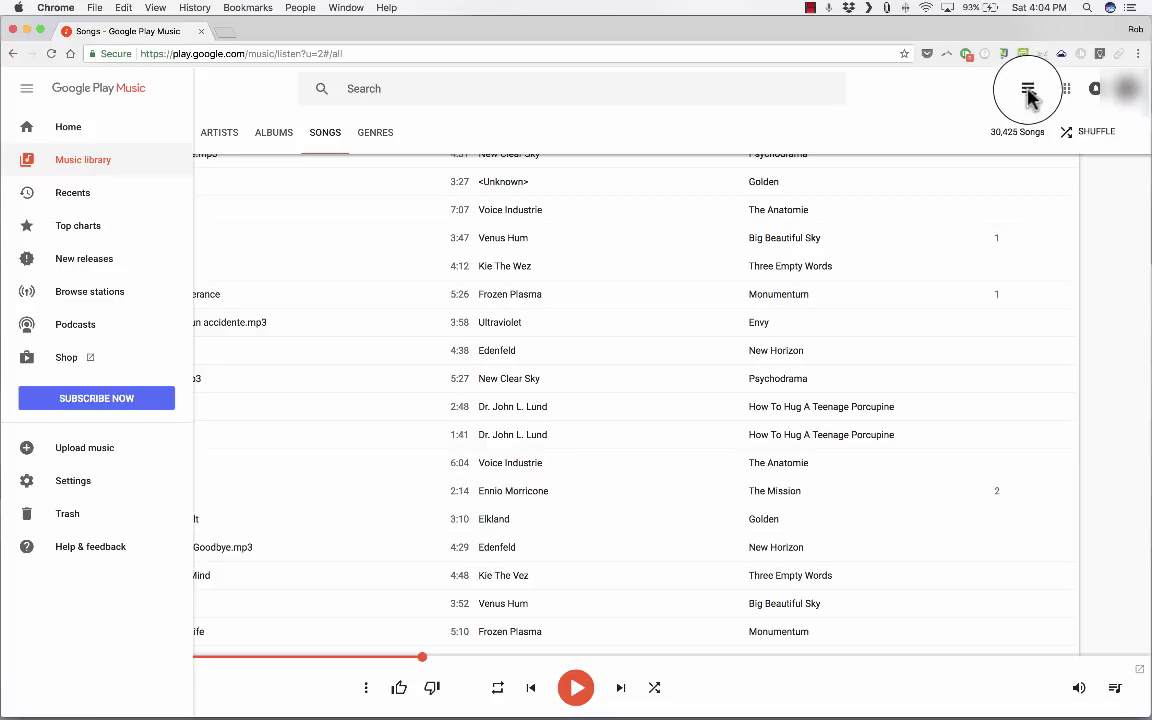
Step: Create a new playlist named 'November 18, 2017' from the playlists list
left_click(1028, 93)
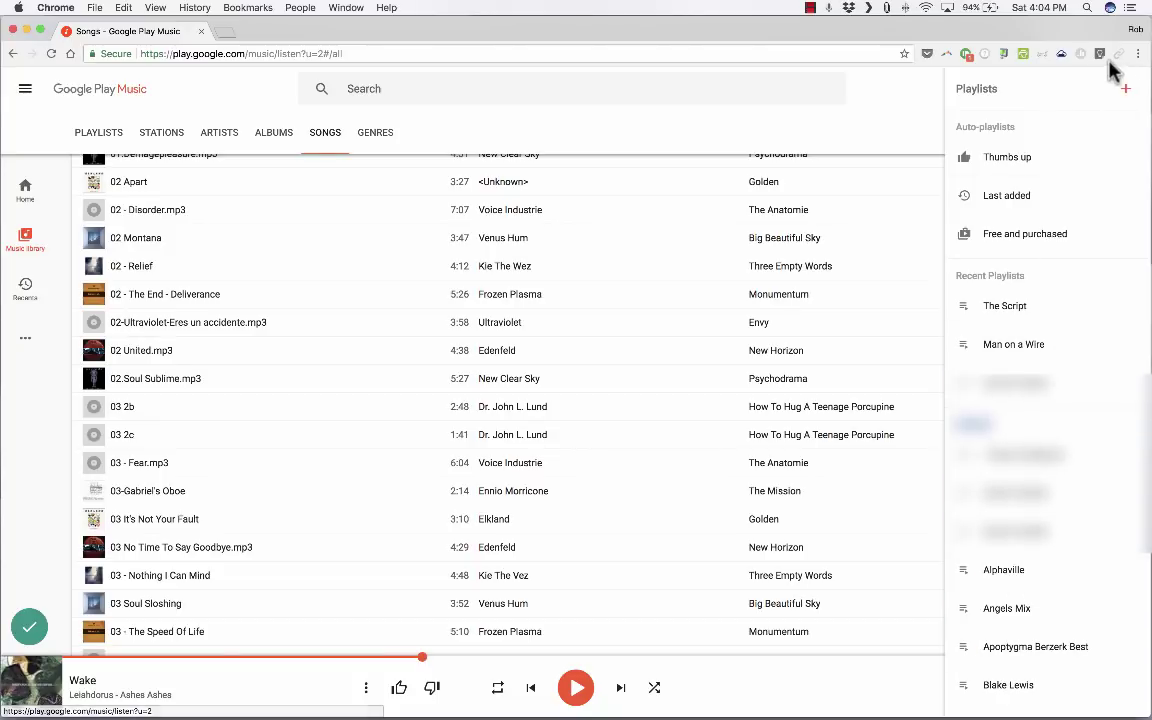
left_click(1125, 90)
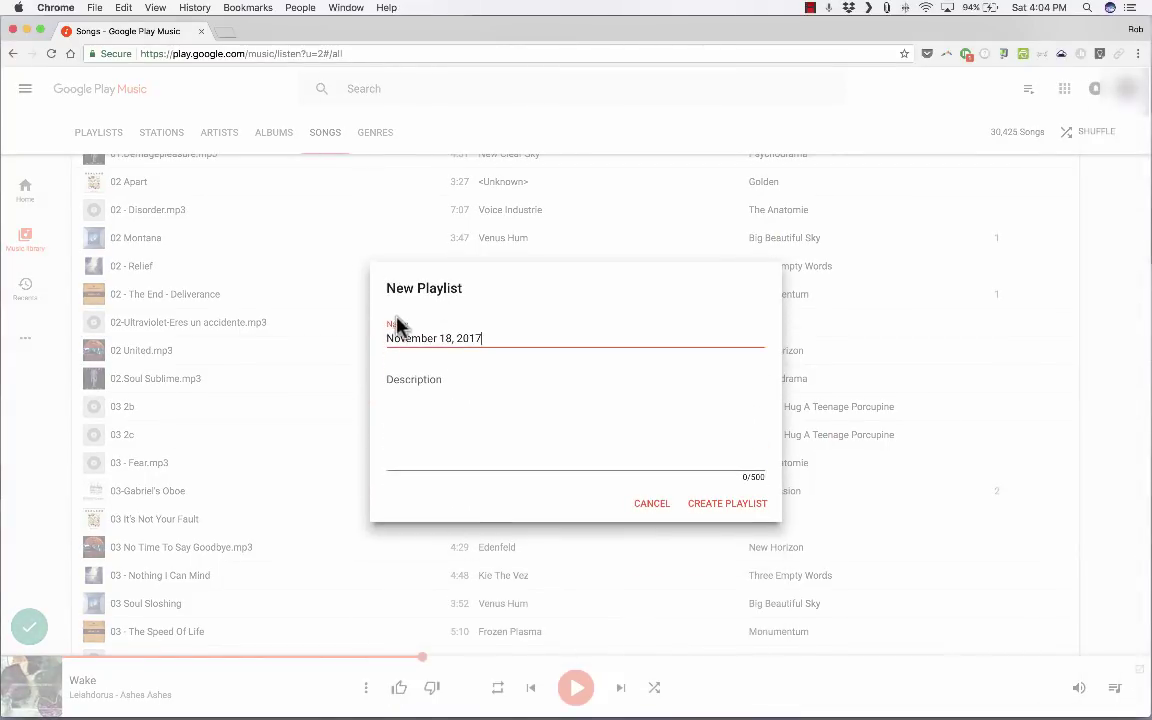
left_click(684, 515)
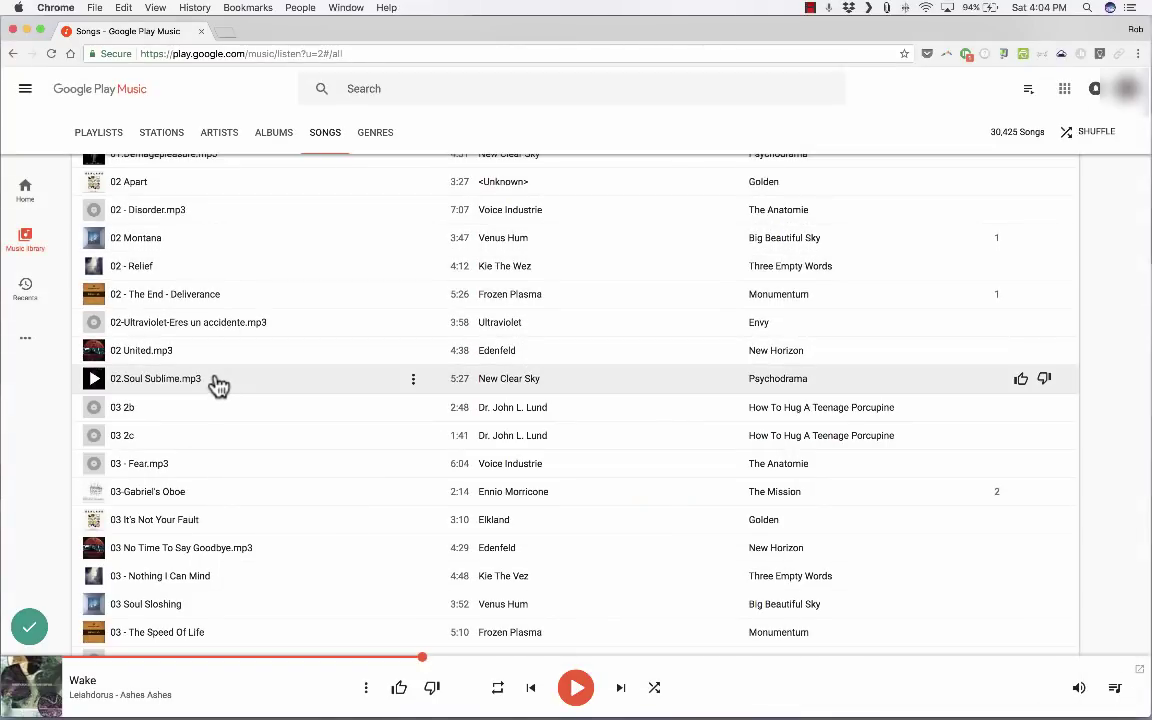
Step: Show options for 02.Soul Sublime.mp3, then switch to Albums and preview an album's options menu
left_click(411, 384)
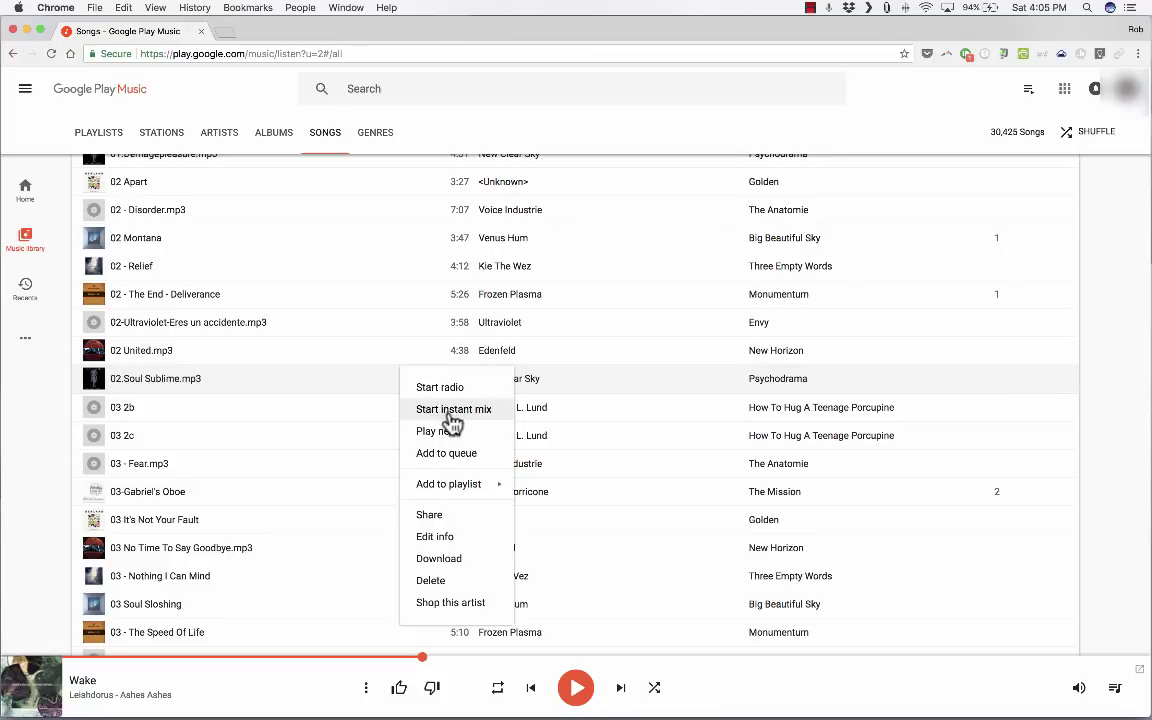
mouse_move(466, 490)
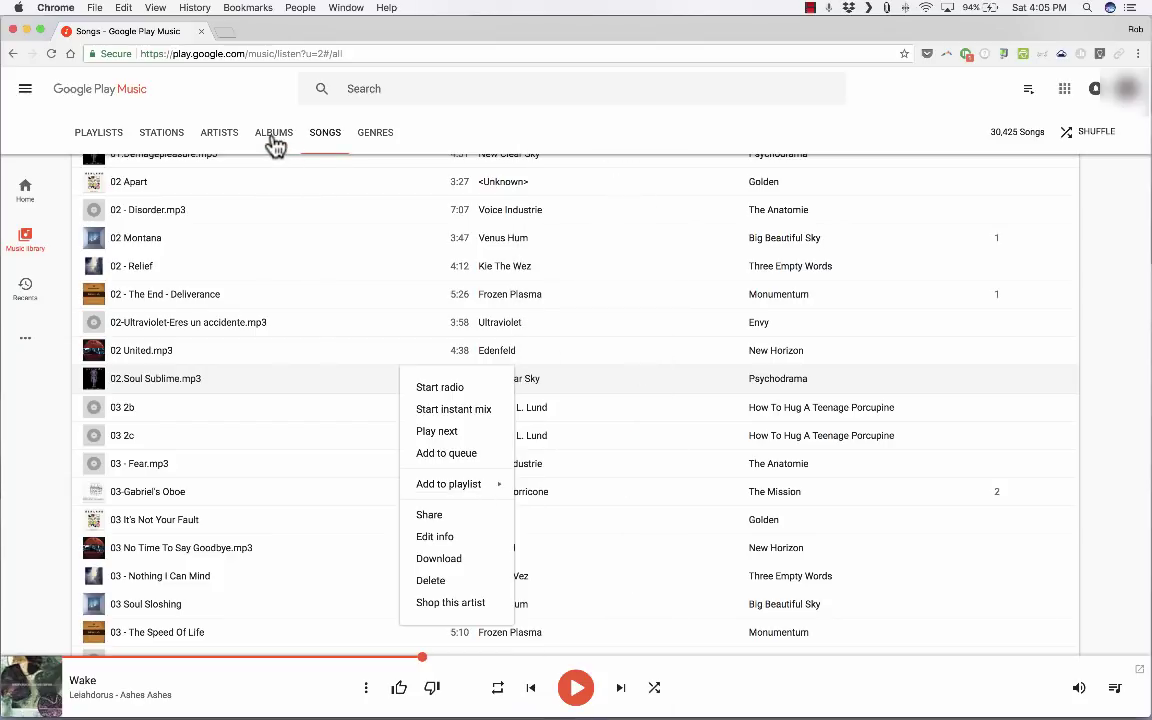
left_click(275, 143)
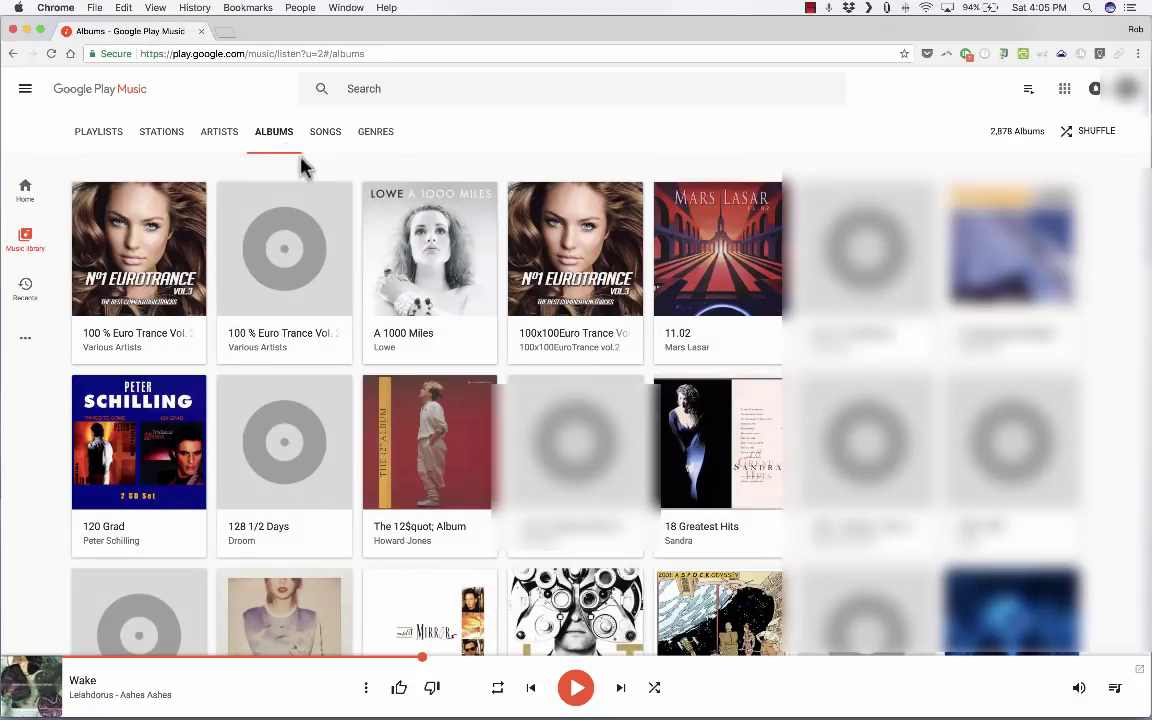
right_click(195, 598)
mouse_move(245, 620)
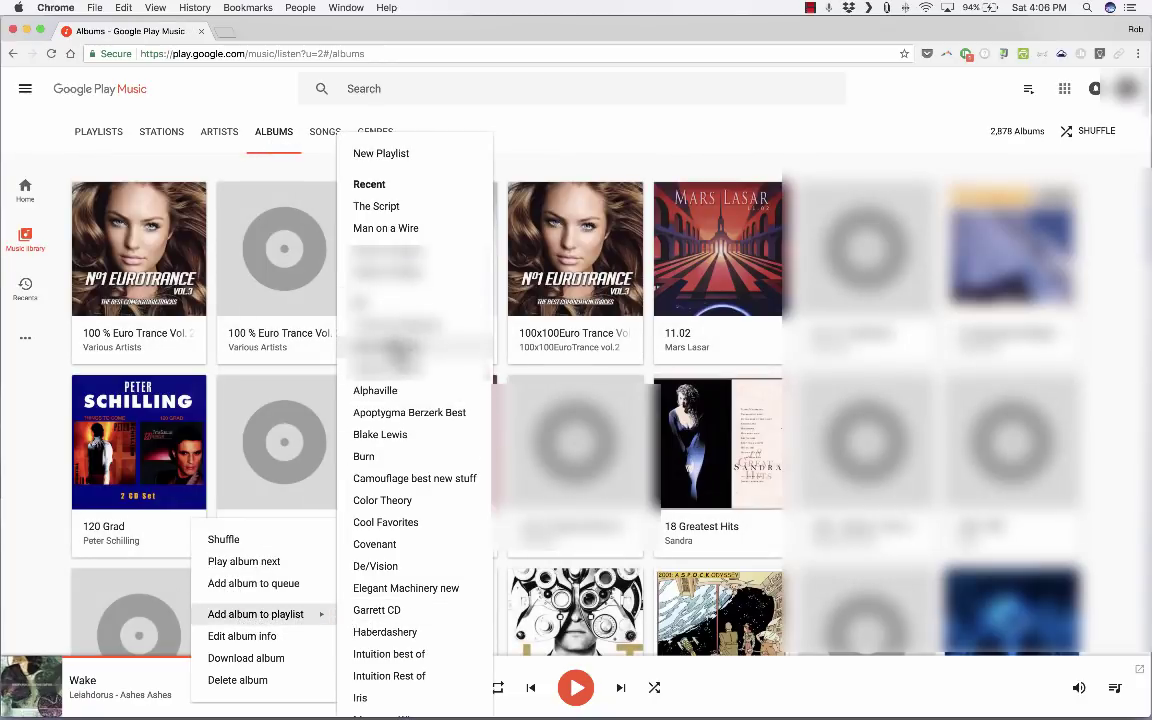
left_click(835, 135)
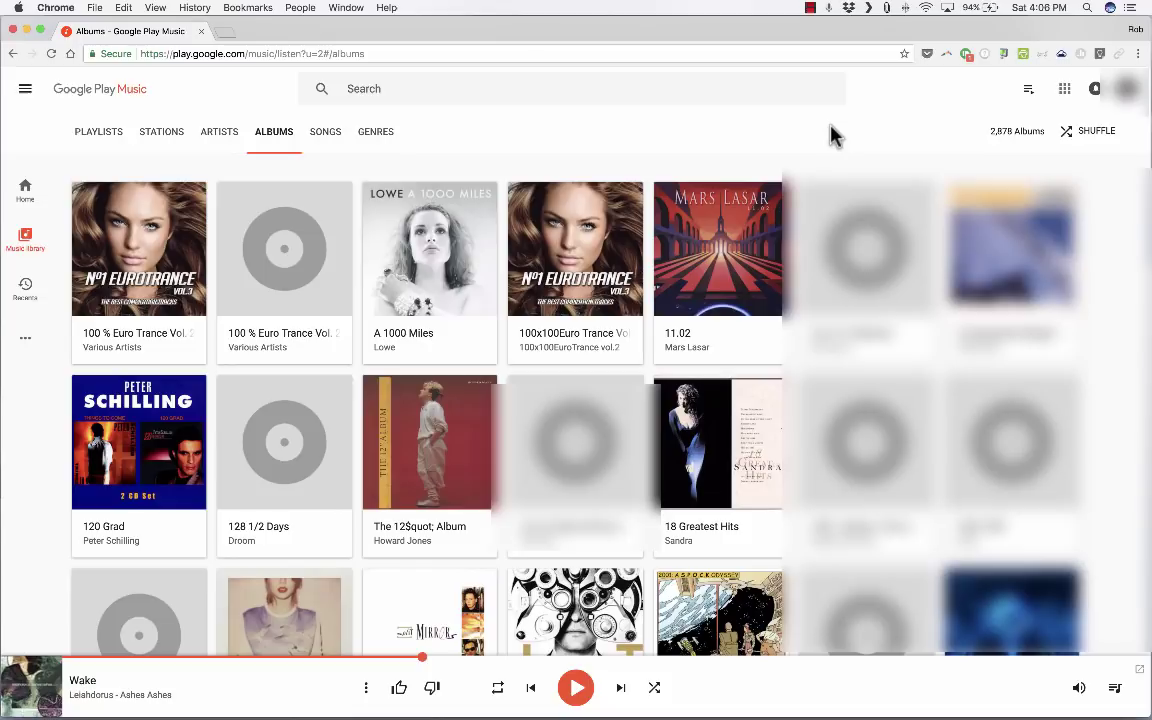
Step: Play The Punishment of Luxury title track from Recents, pause it at 0:47, and return to the library
mouse_move(30, 335)
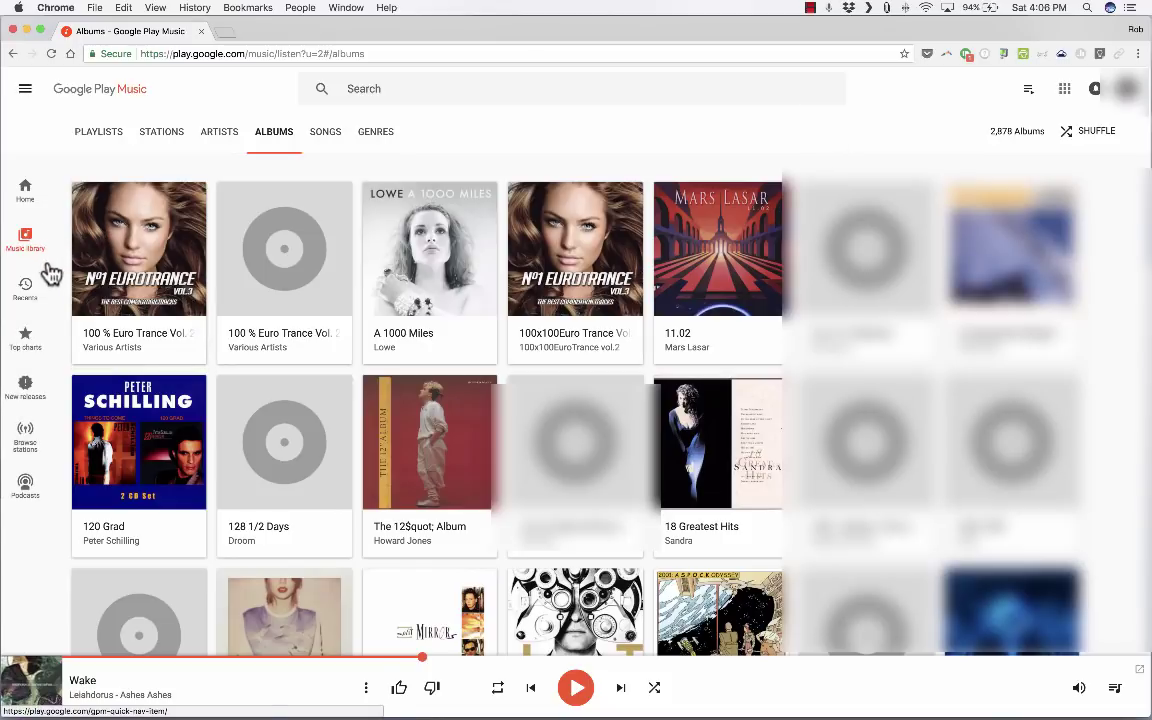
left_click(31, 290)
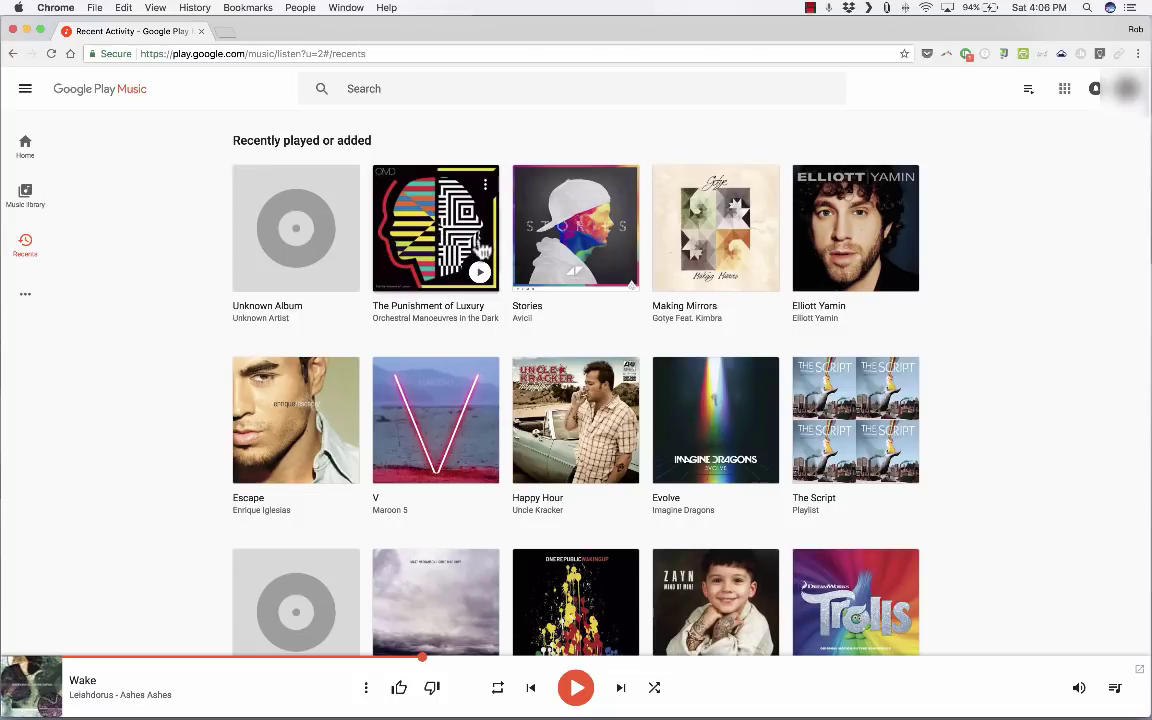
left_click(446, 230)
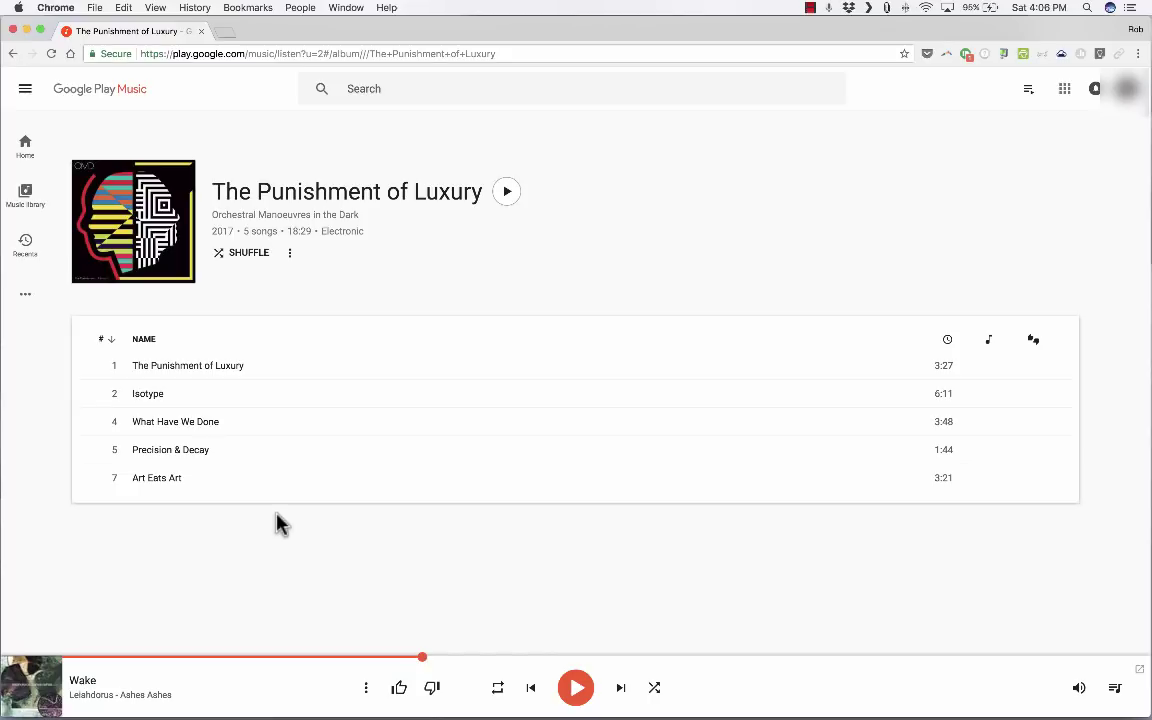
left_click(112, 370)
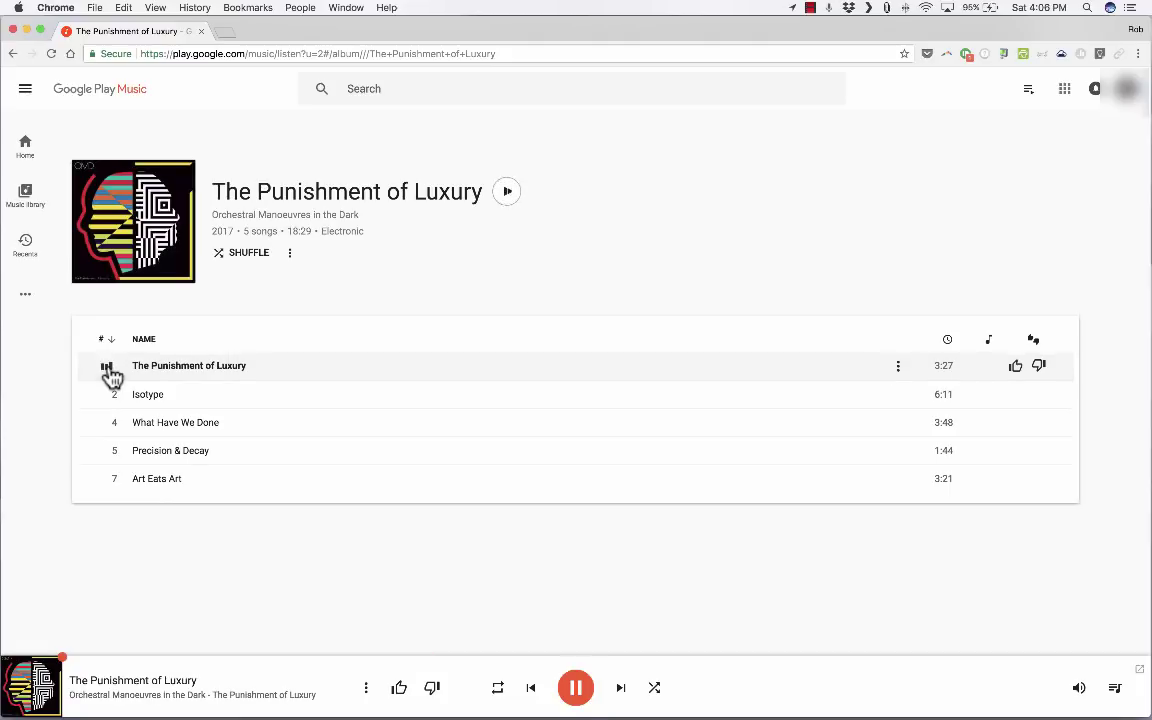
left_click(578, 690)
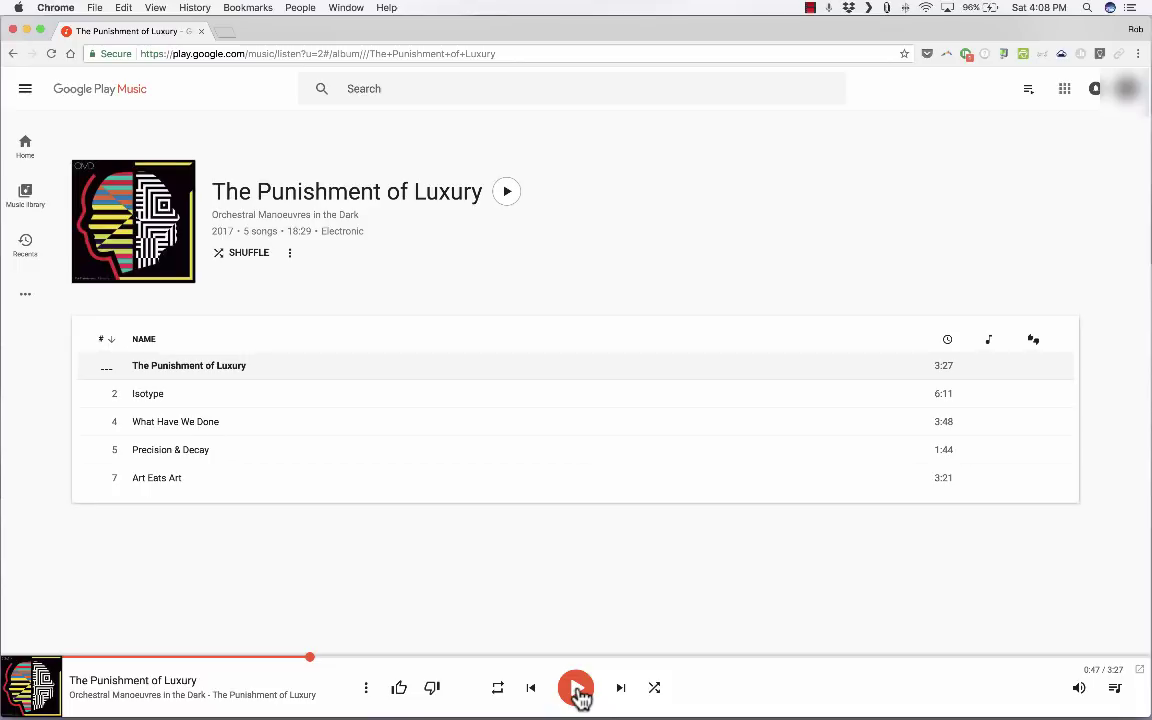
left_click(28, 193)
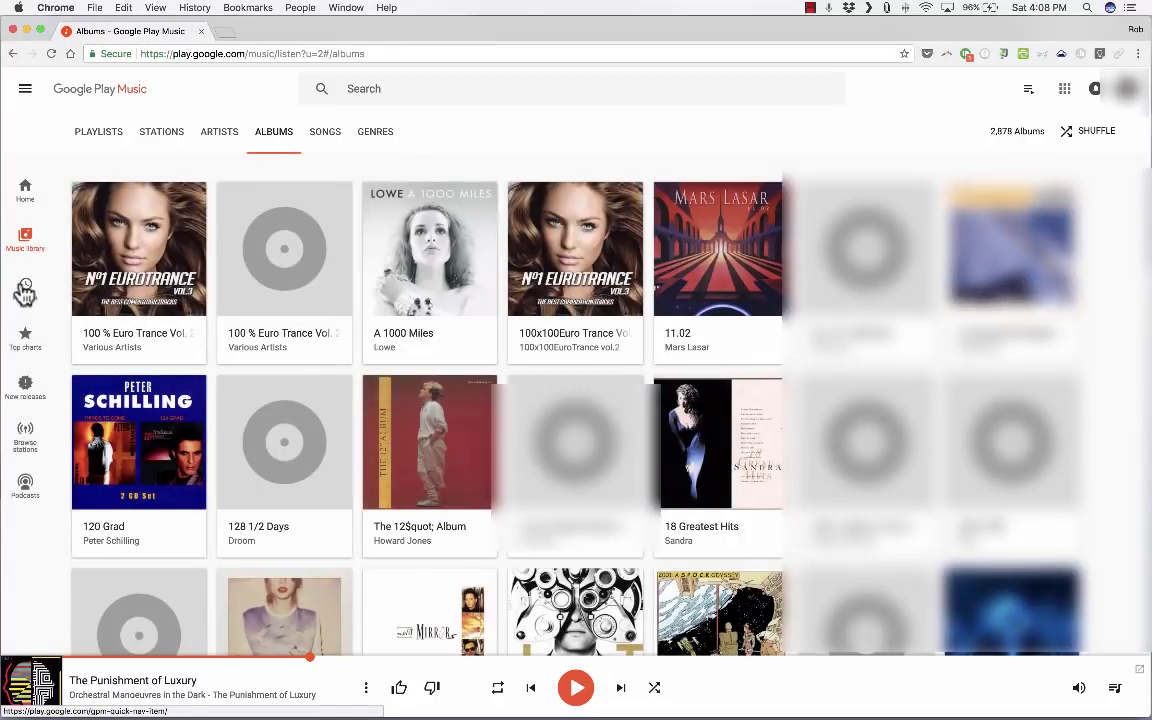
Step: Open the 46-song Unknown Album from Recents, scroll through its tracks, then go back to Recents
left_click(25, 290)
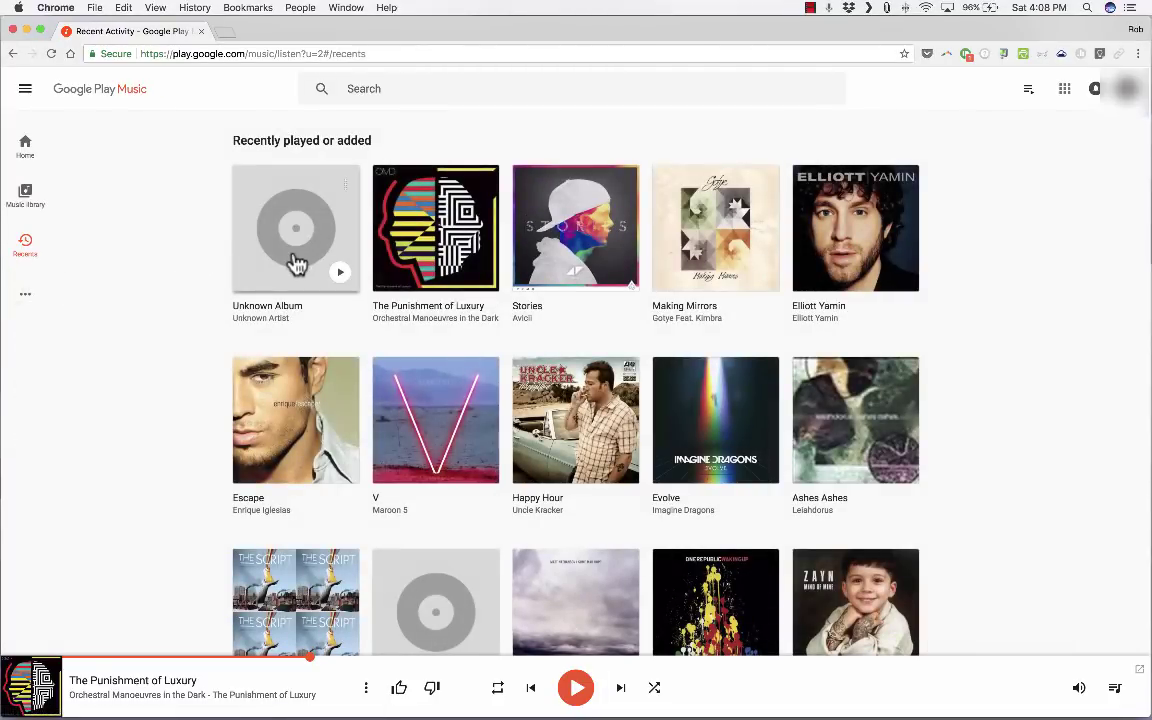
left_click(268, 240)
key("super+bracketleft")
left_click(306, 288)
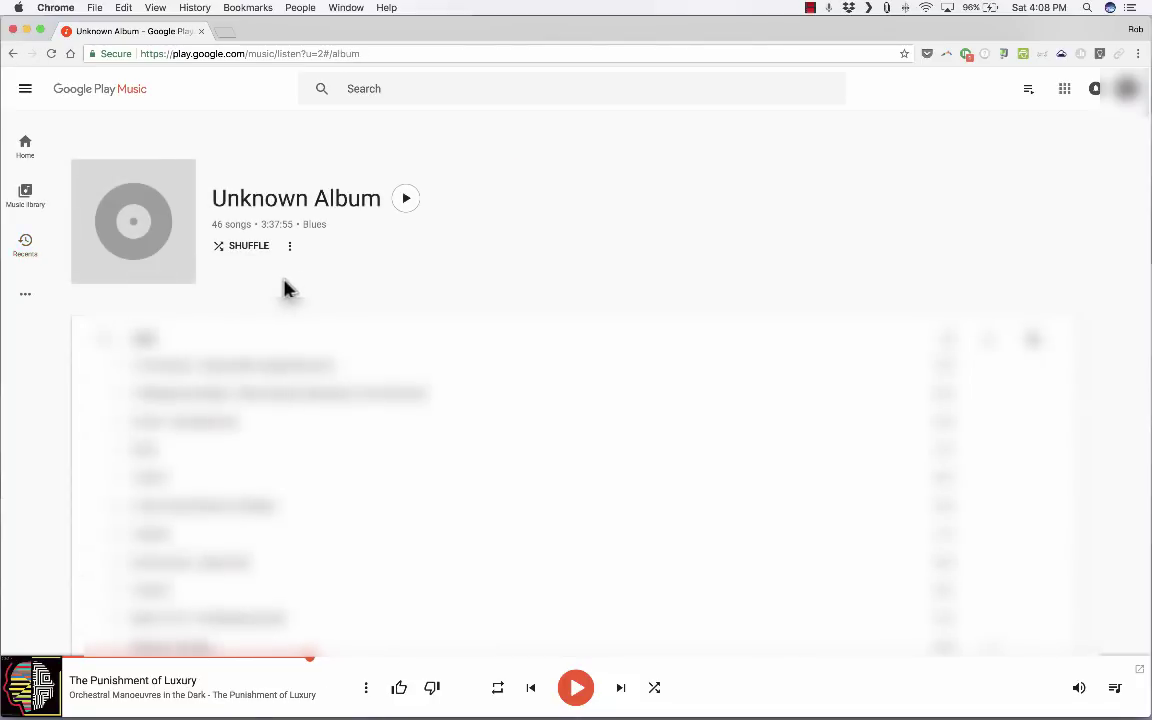
scroll(303, 347, "down", 5)
scroll(303, 347, "down", 3)
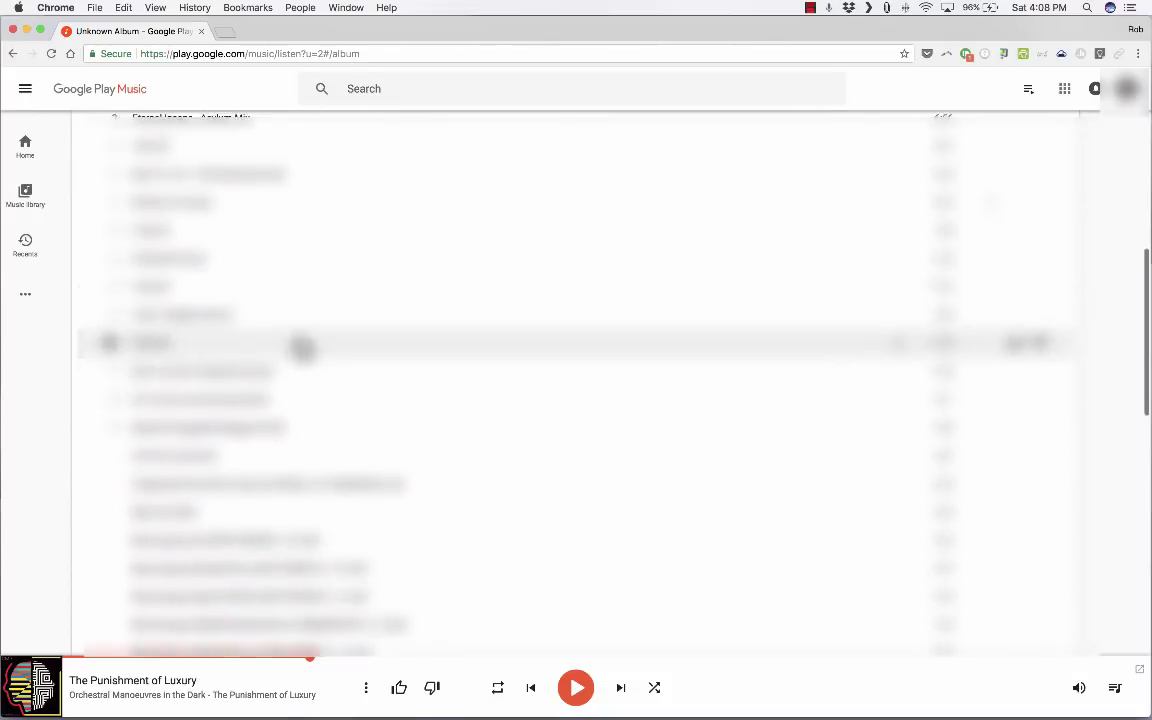
scroll(303, 347, "up", 5)
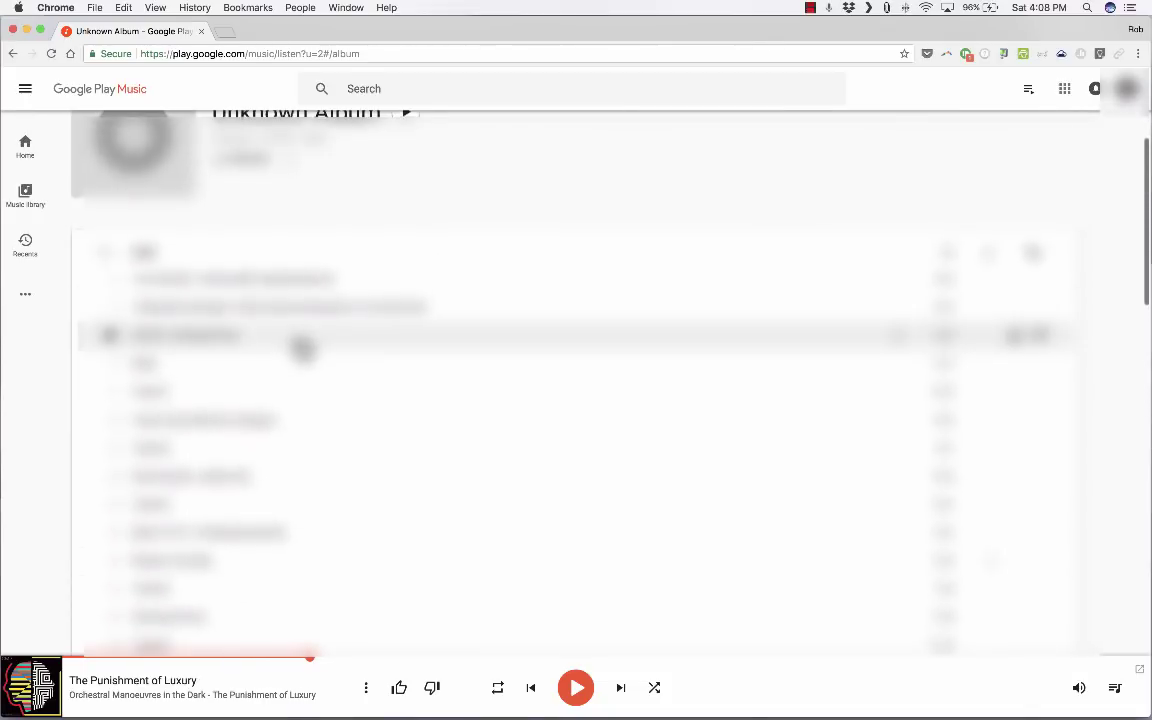
scroll(303, 347, "down", 10)
scroll(143, 229, "up", 5)
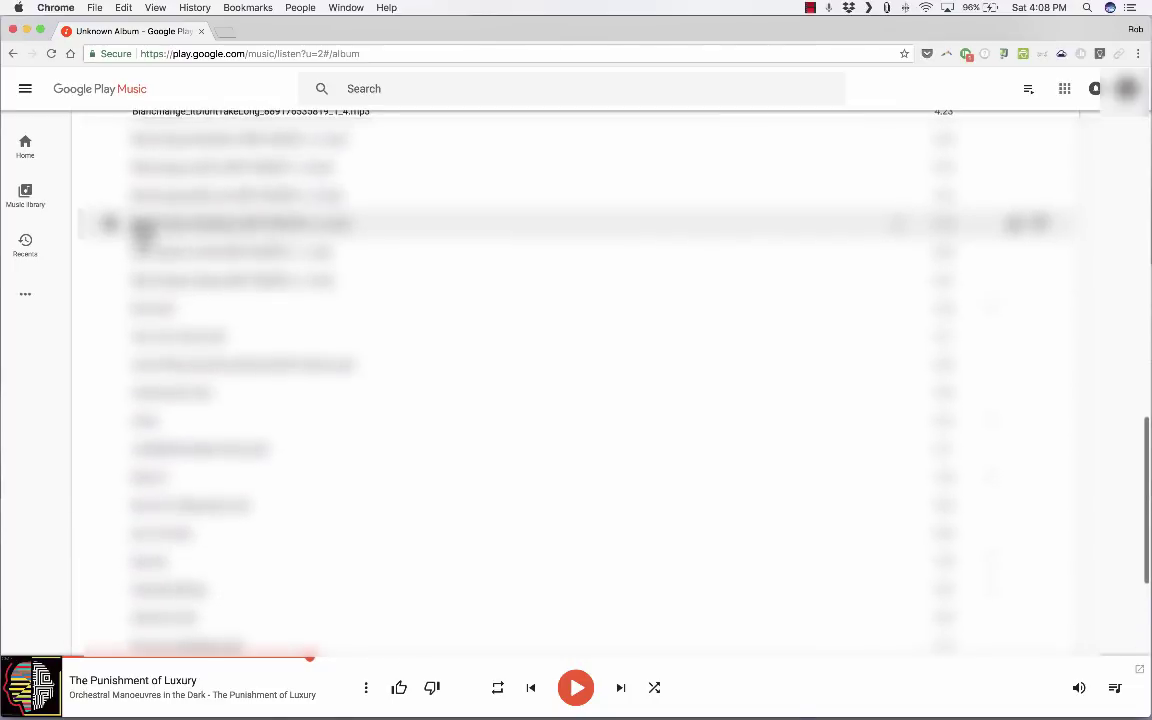
scroll(143, 229, "up", 5)
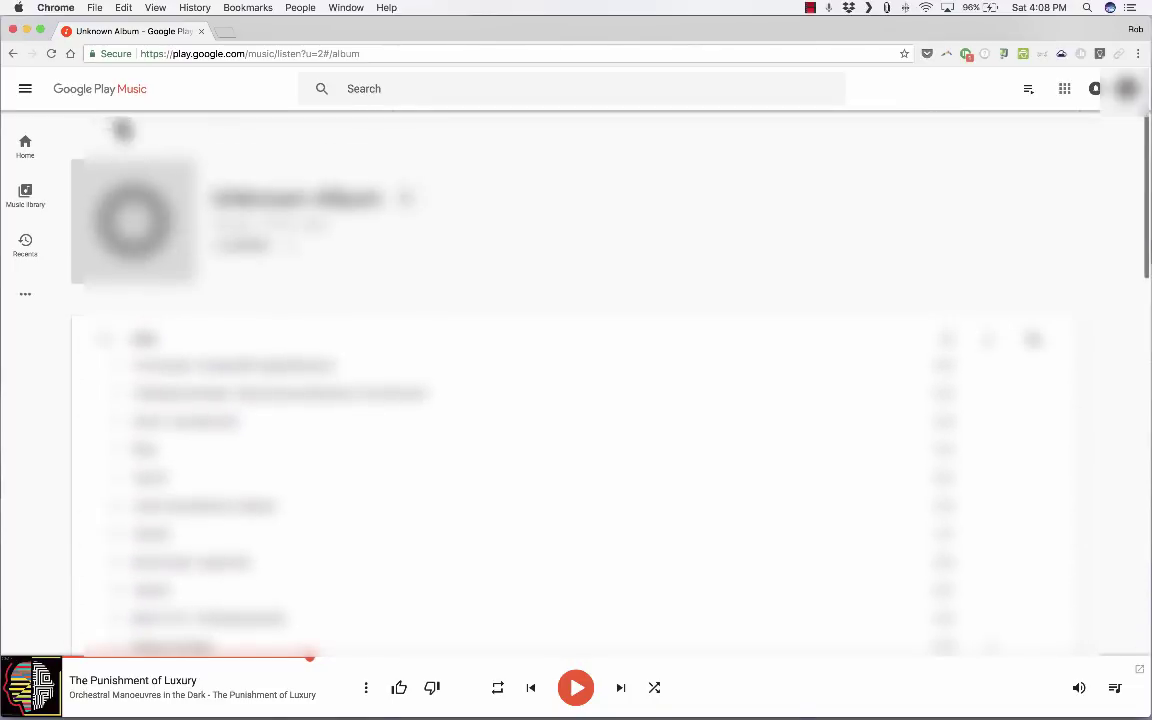
left_click(13, 54)
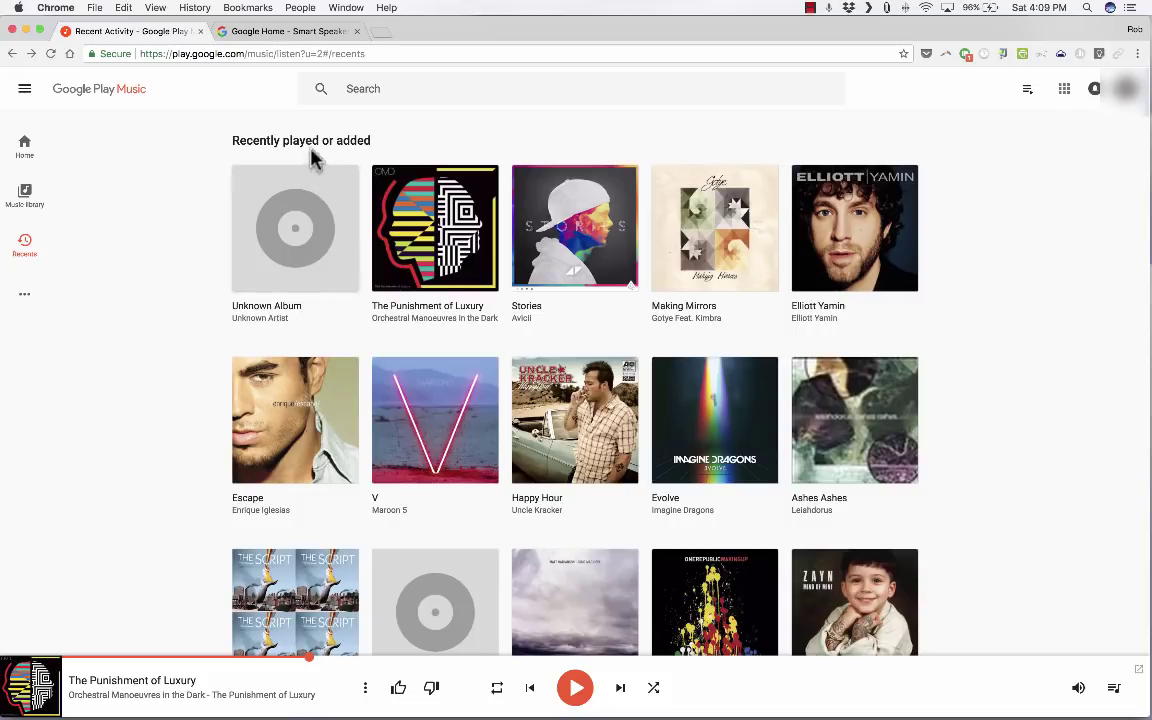
Step: Reload the Google Home store page and scroll down to the Home Mini and Home Max section
left_click(261, 36)
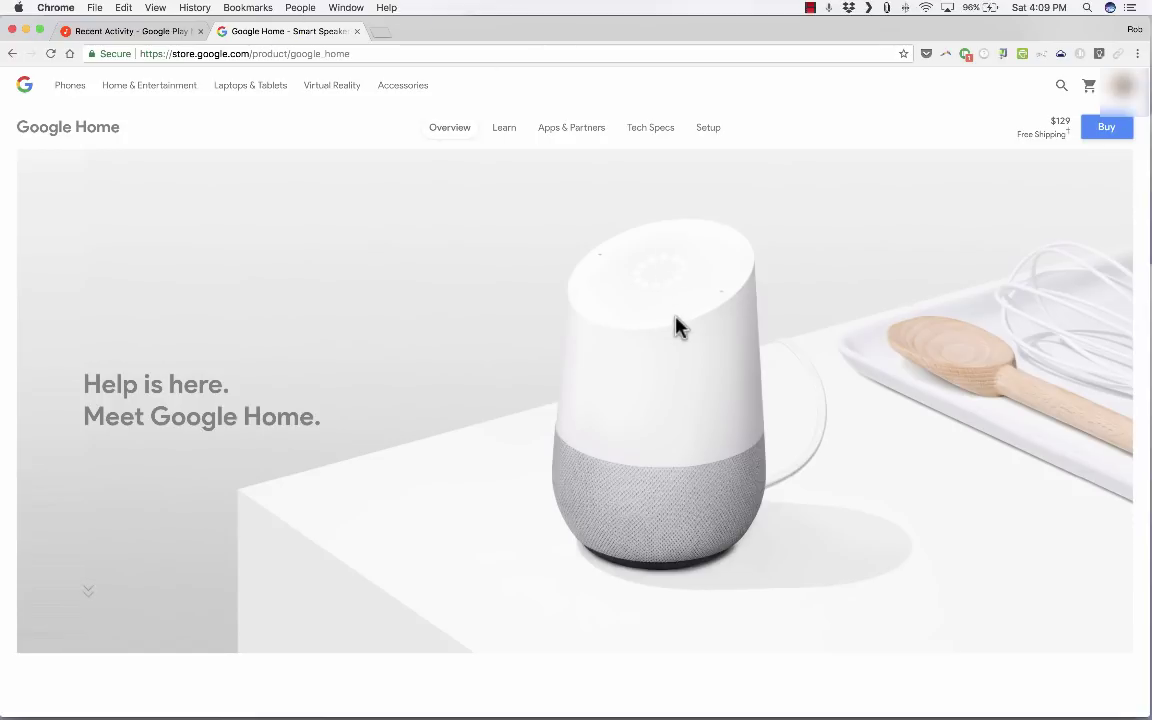
left_click(50, 54)
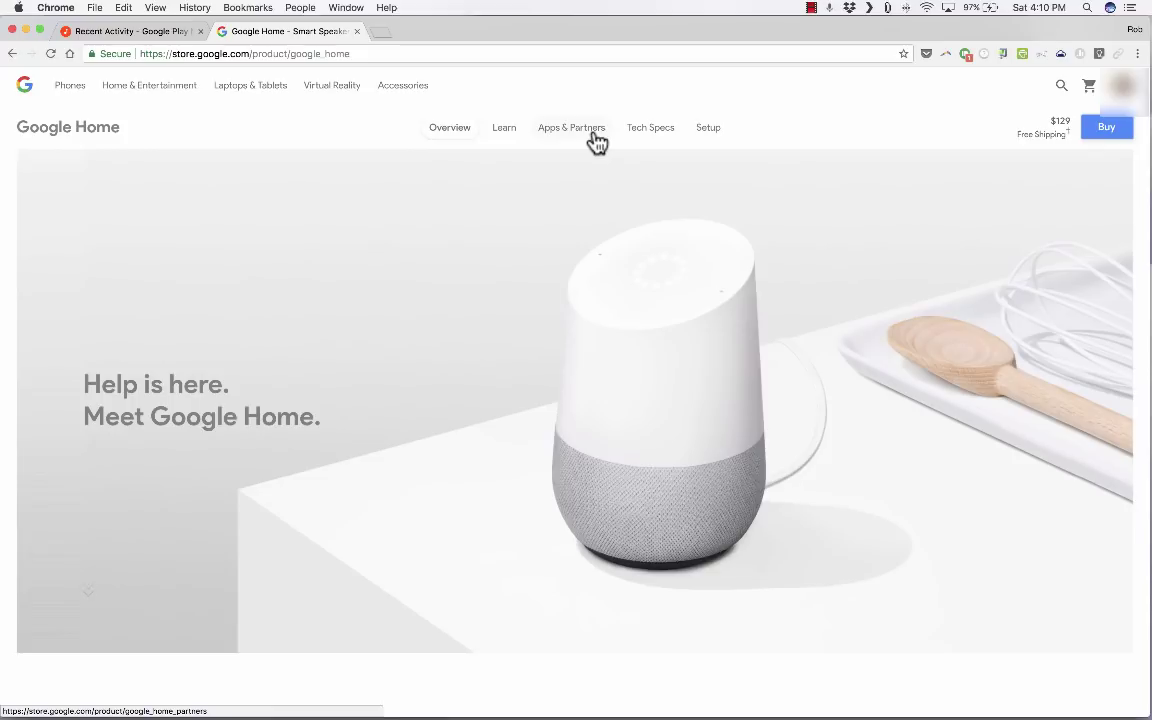
left_click(129, 31)
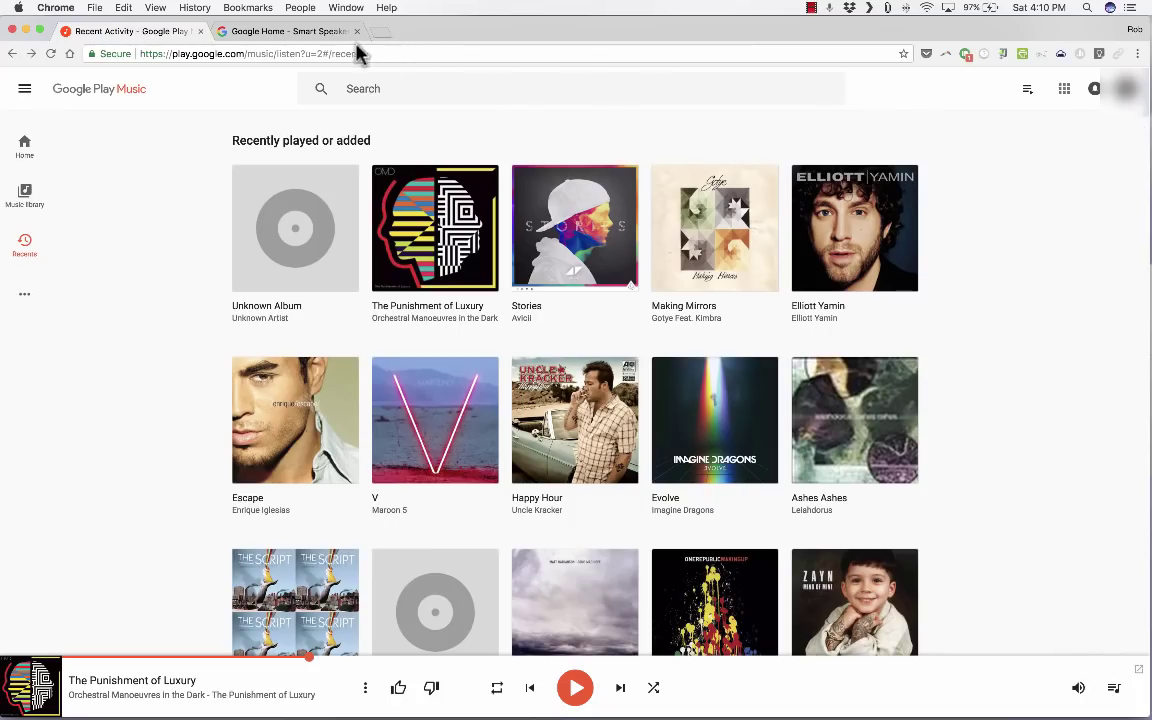
left_click(282, 31)
scroll(668, 292, "down", 5)
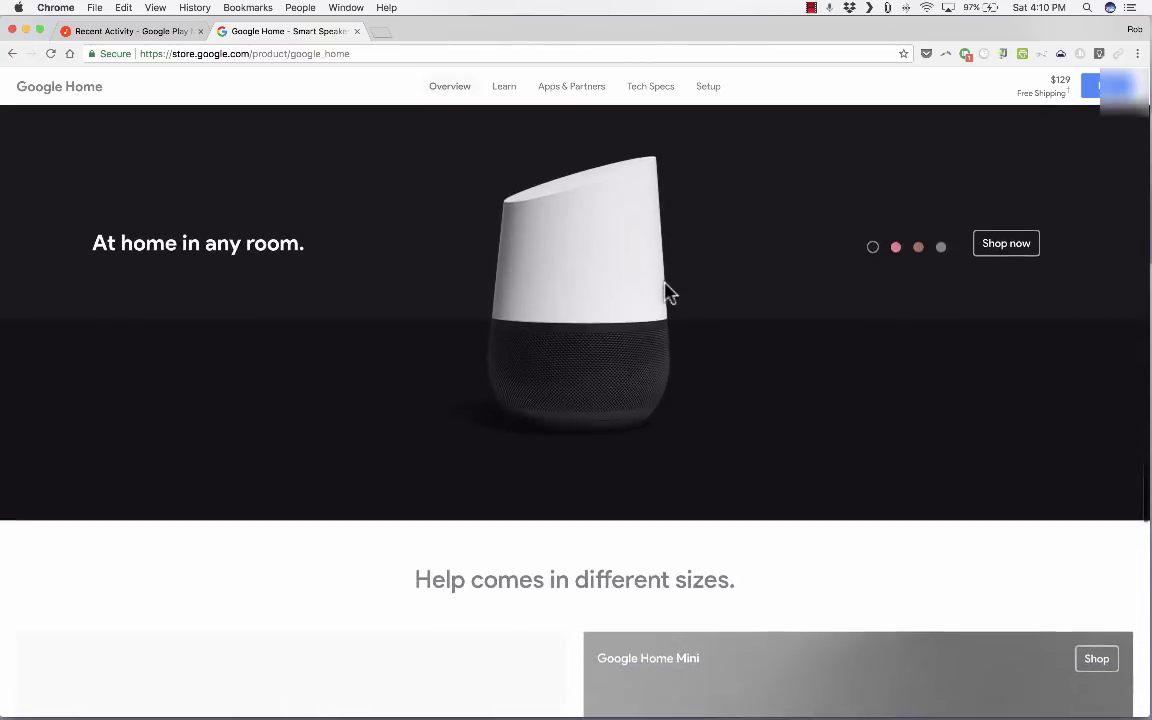
scroll(668, 292, "down", 8)
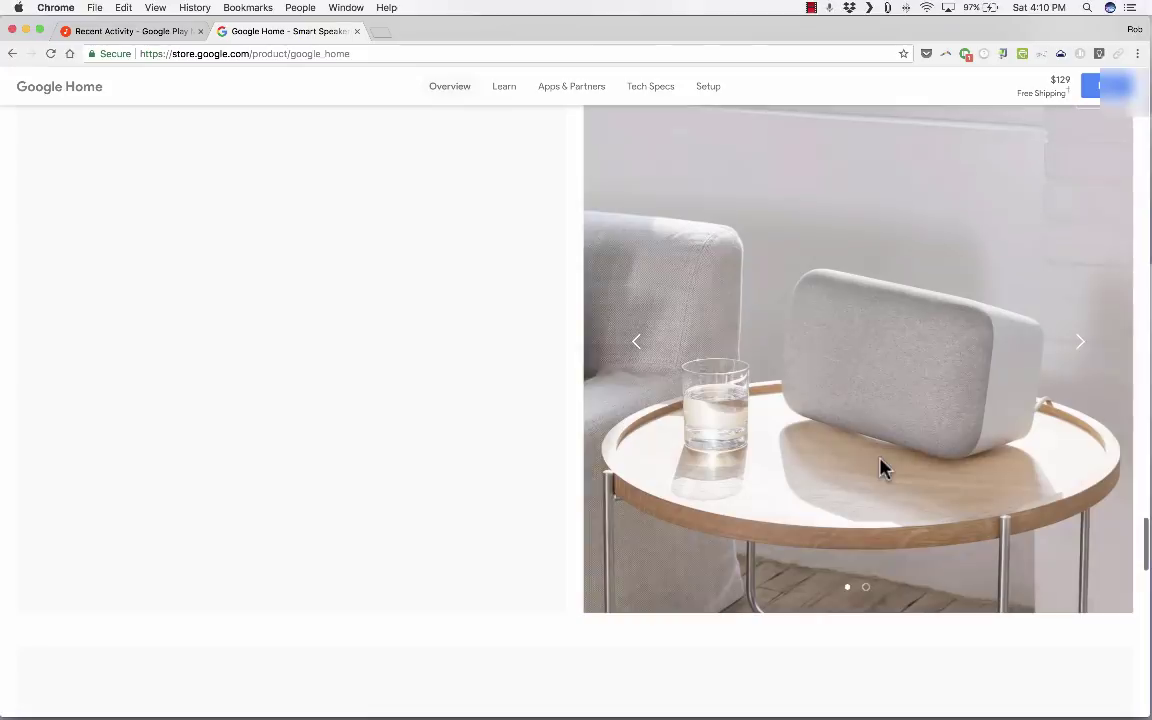
scroll(838, 458, "down", 1)
scroll(805, 463, "up", 3)
scroll(805, 463, "down", 2)
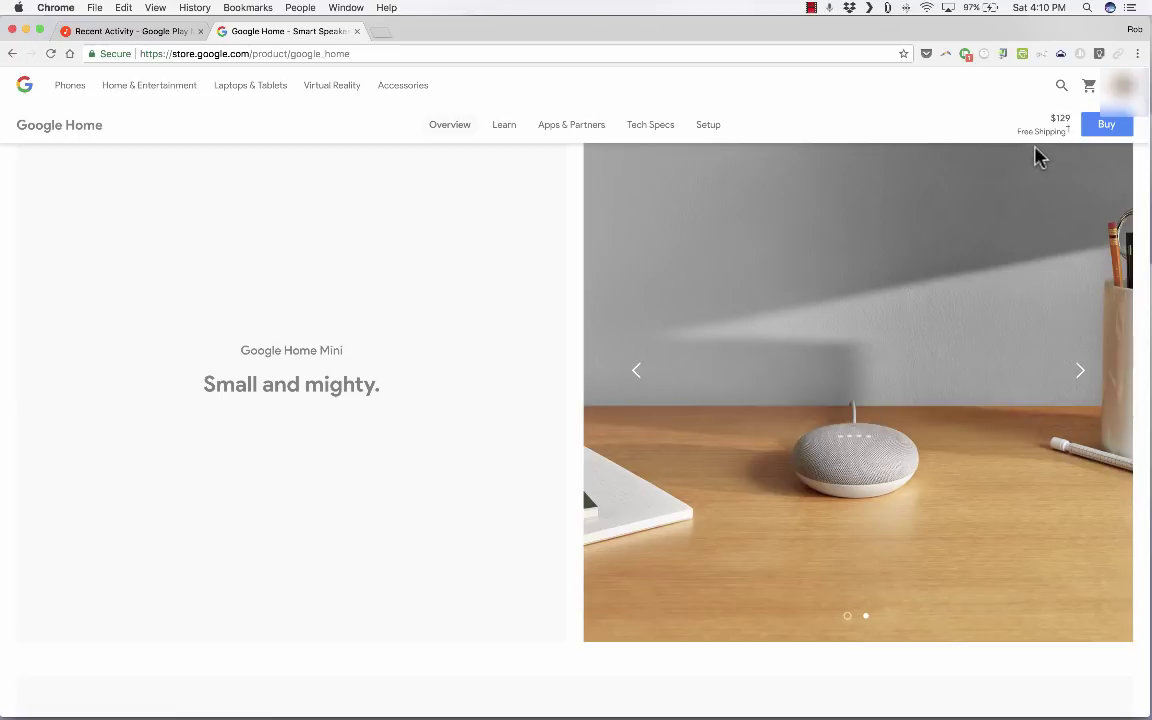
scroll(745, 362, "up", 1)
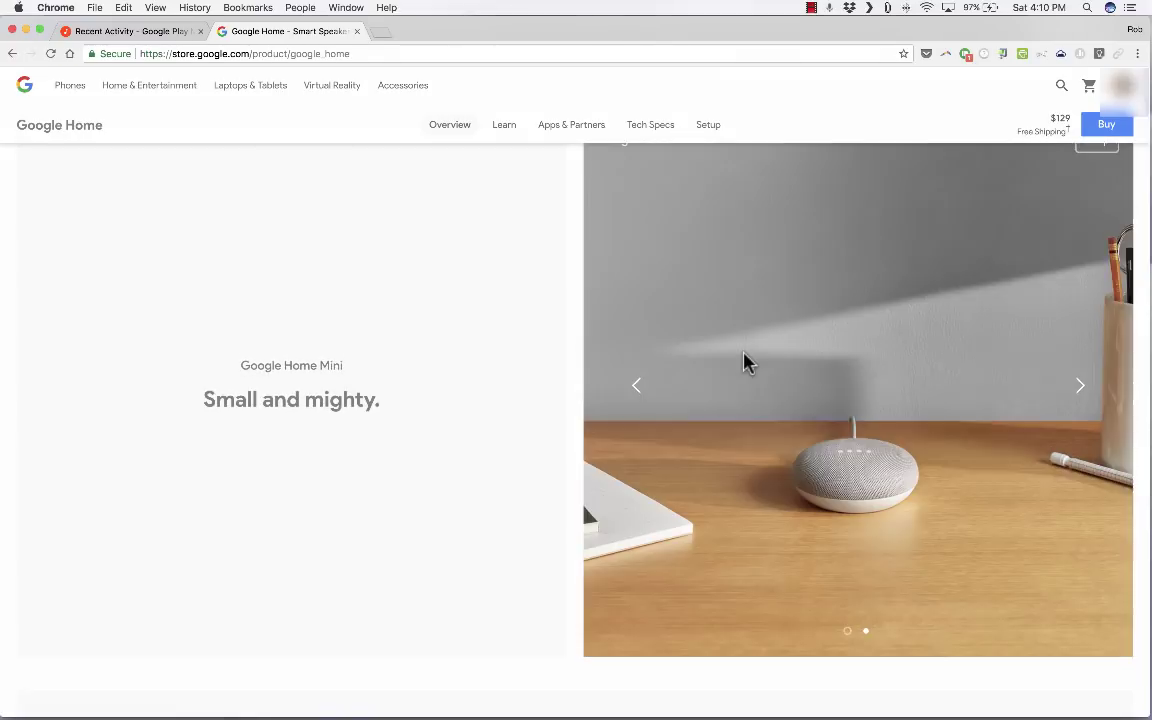